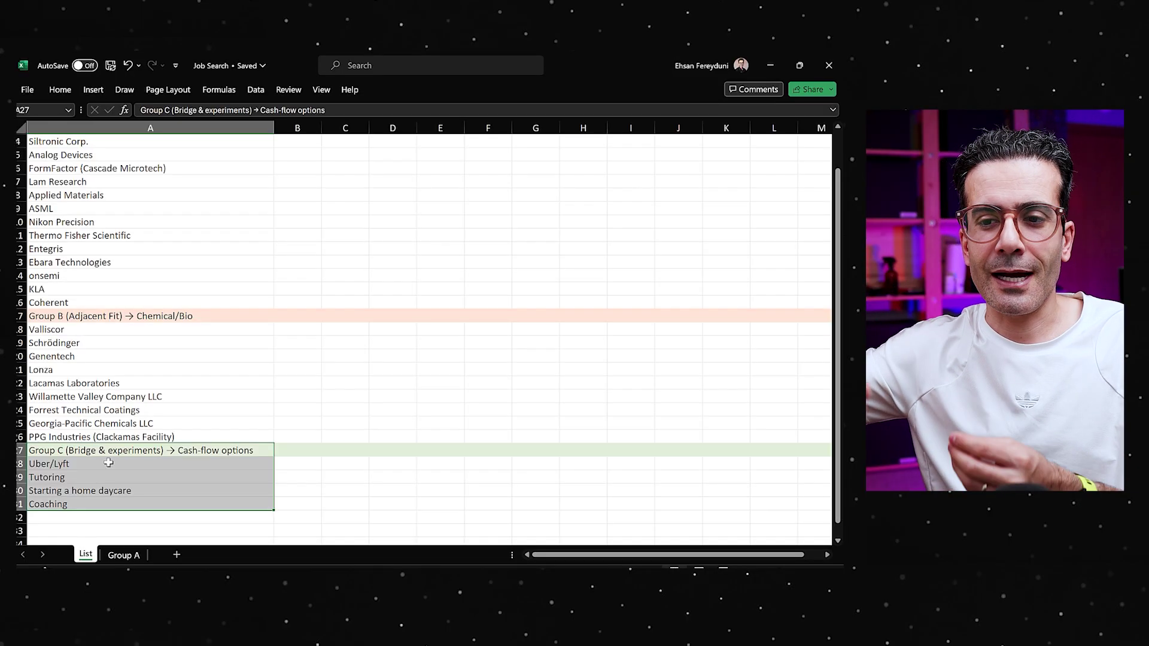
Review the Group B (Adjacent Fit) and Group A (Core Fit) company lists by selecting each block on the List sheet.
scroll(171, 296, "up", 1)
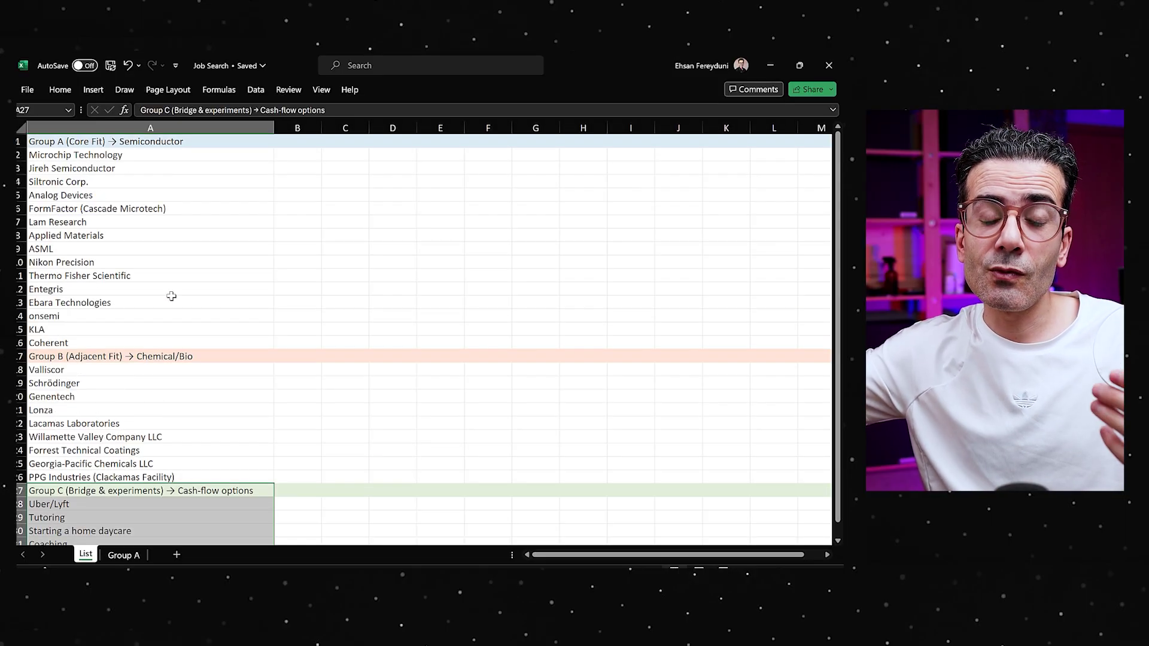
left_click_drag(165, 354, 145, 477)
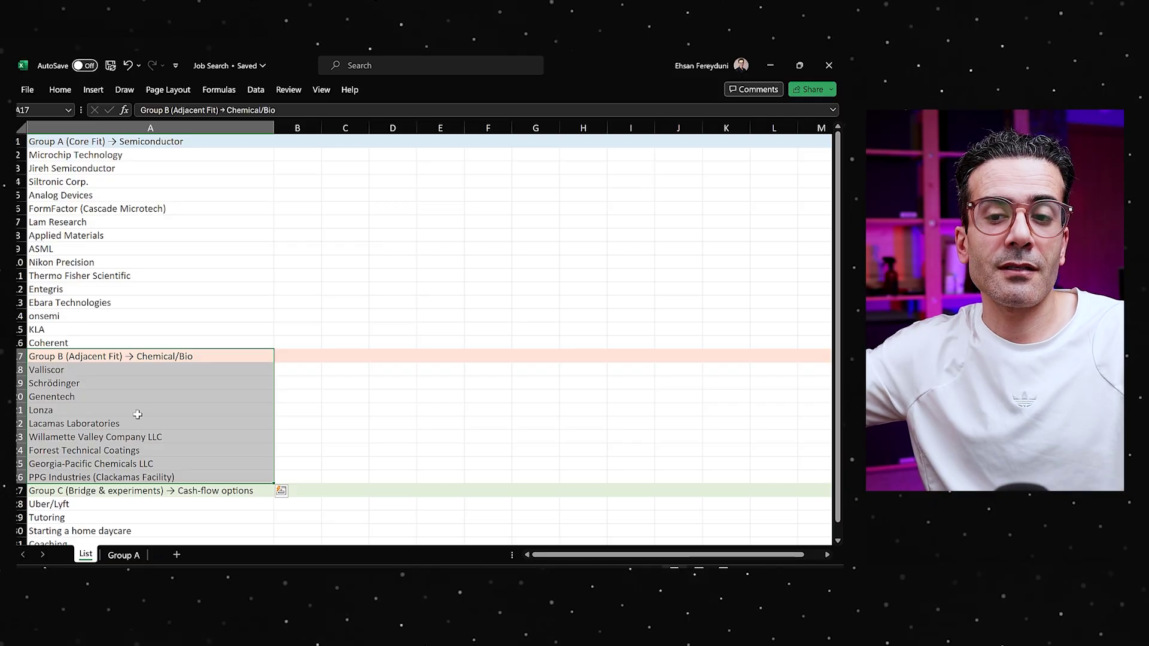
left_click(99, 338)
left_click_drag(99, 337, 70, 153)
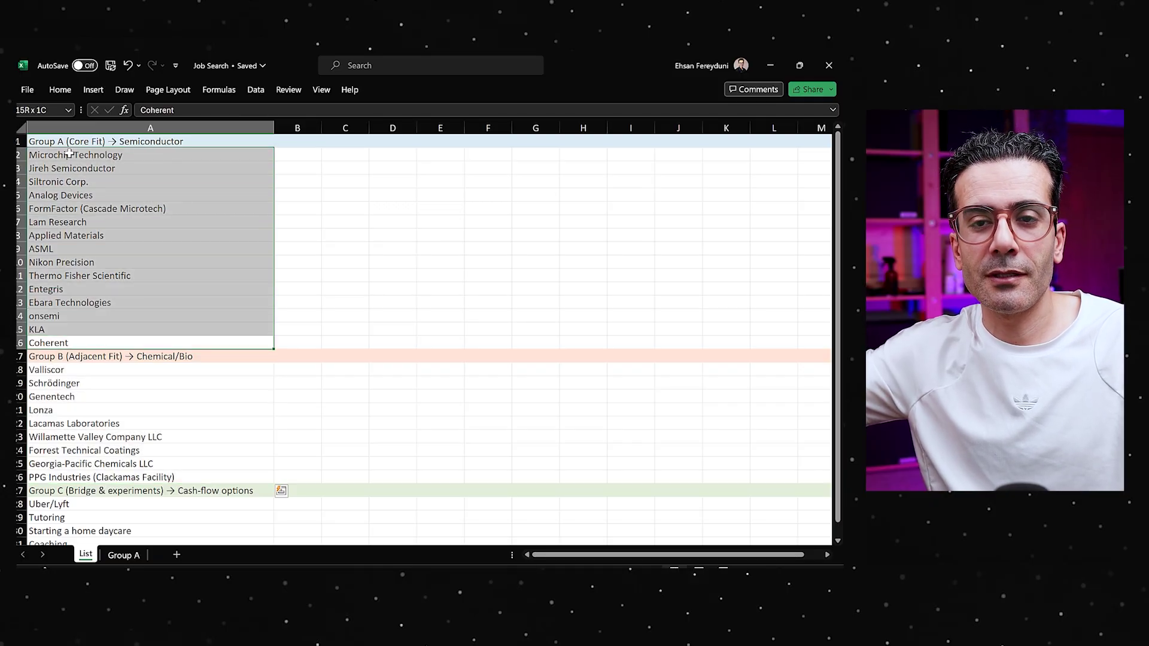
left_click_drag(99, 343, 148, 140)
Open the Group A sheet and highlight its Company and Connector (outside) columns in turn.
left_click(124, 555)
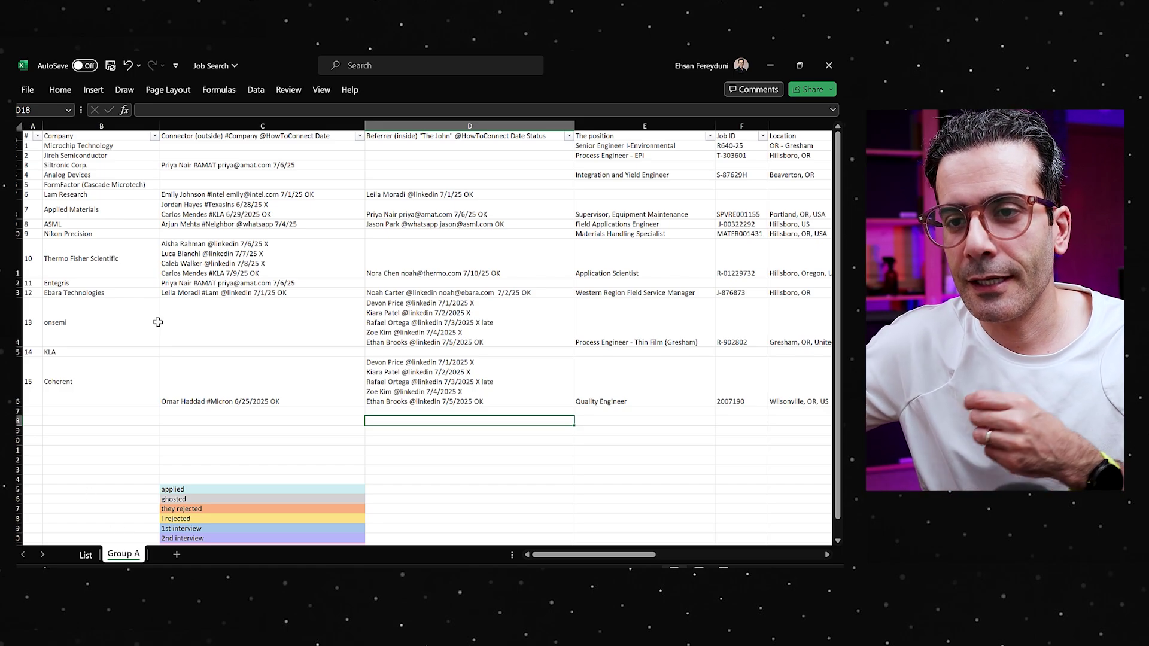
left_click(122, 125)
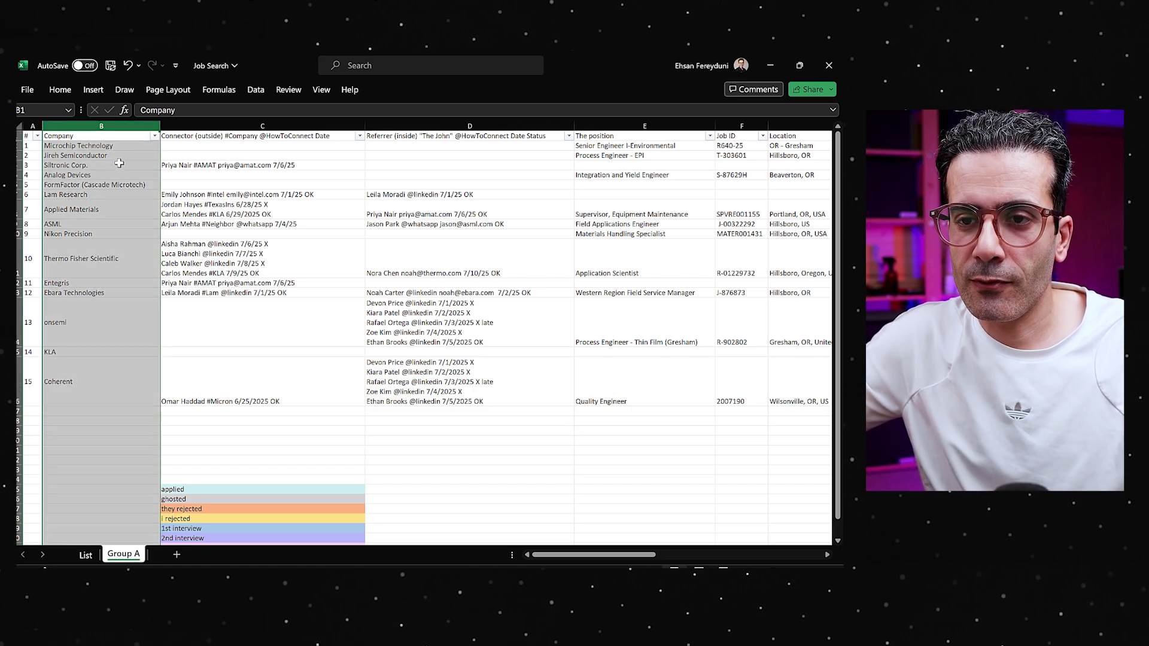
left_click(231, 127)
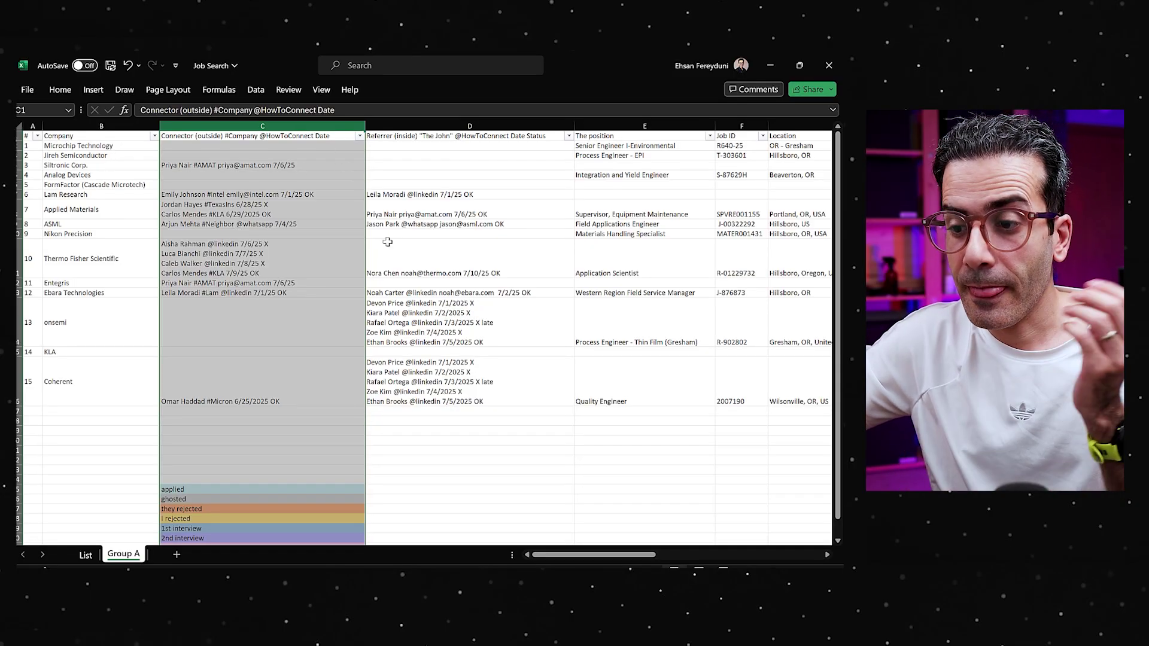
Switch to the PowerPoint presentation to examine the hand-drawn referral diagram, and return to the Excel workbook.
mouse_move(562, 565)
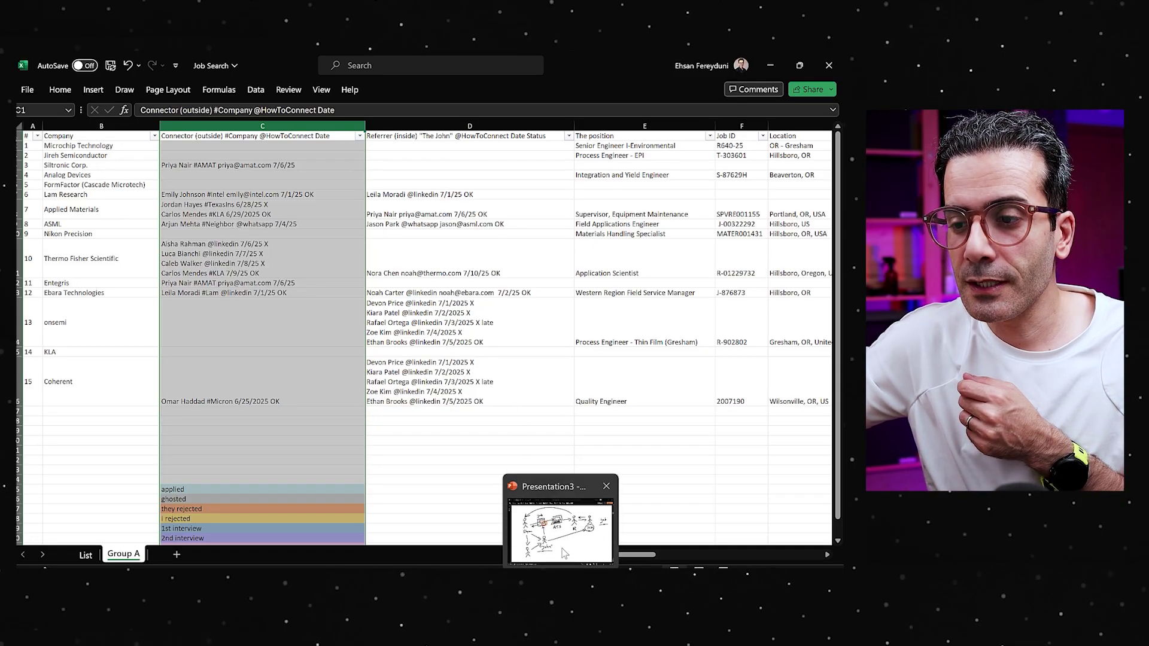
left_click(567, 521)
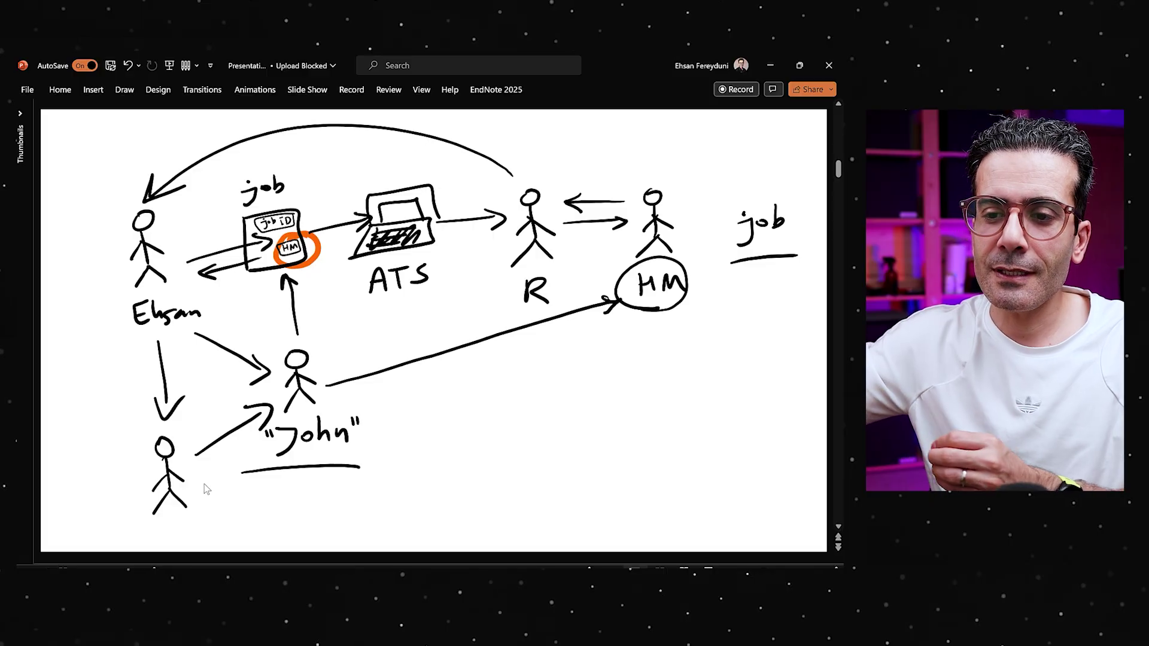
left_click(771, 66)
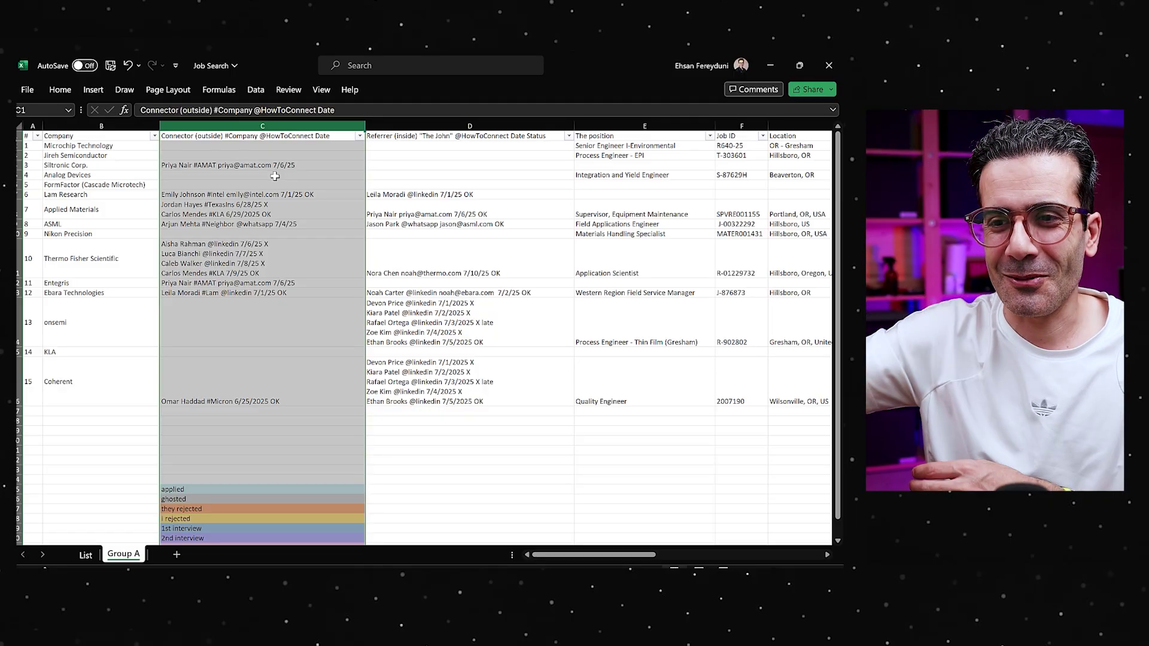
Examine the connector and referrer entries for Lam Research, Ebara Technologies and Siltronic Corp. on the Group A sheet.
left_click(417, 195)
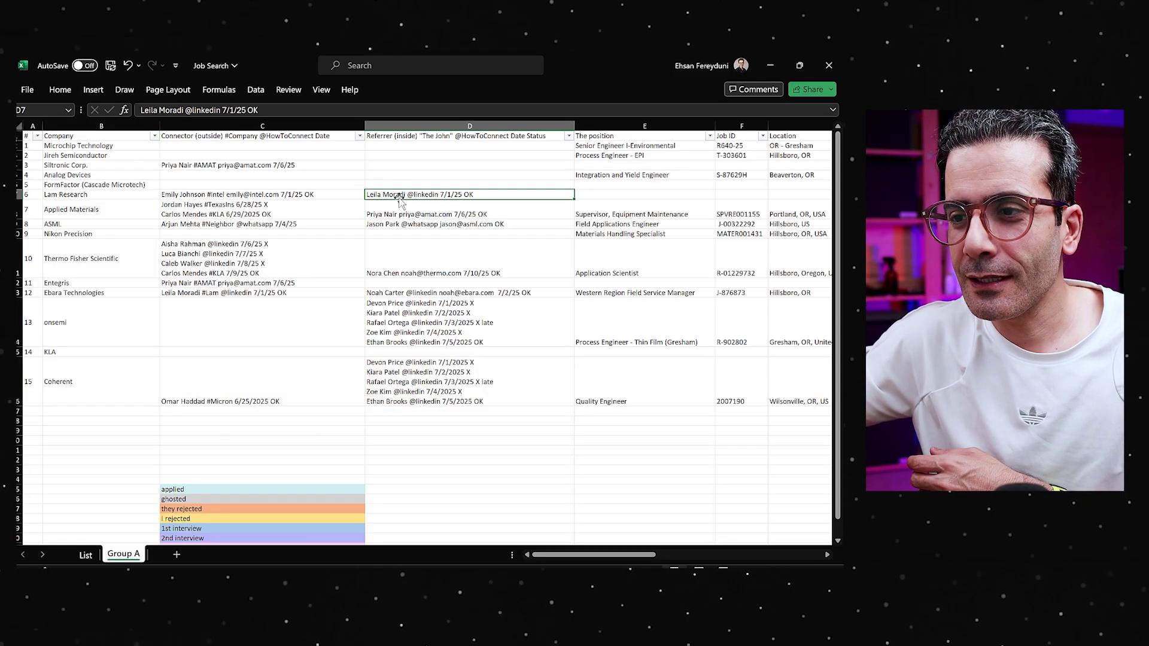
left_click(118, 194)
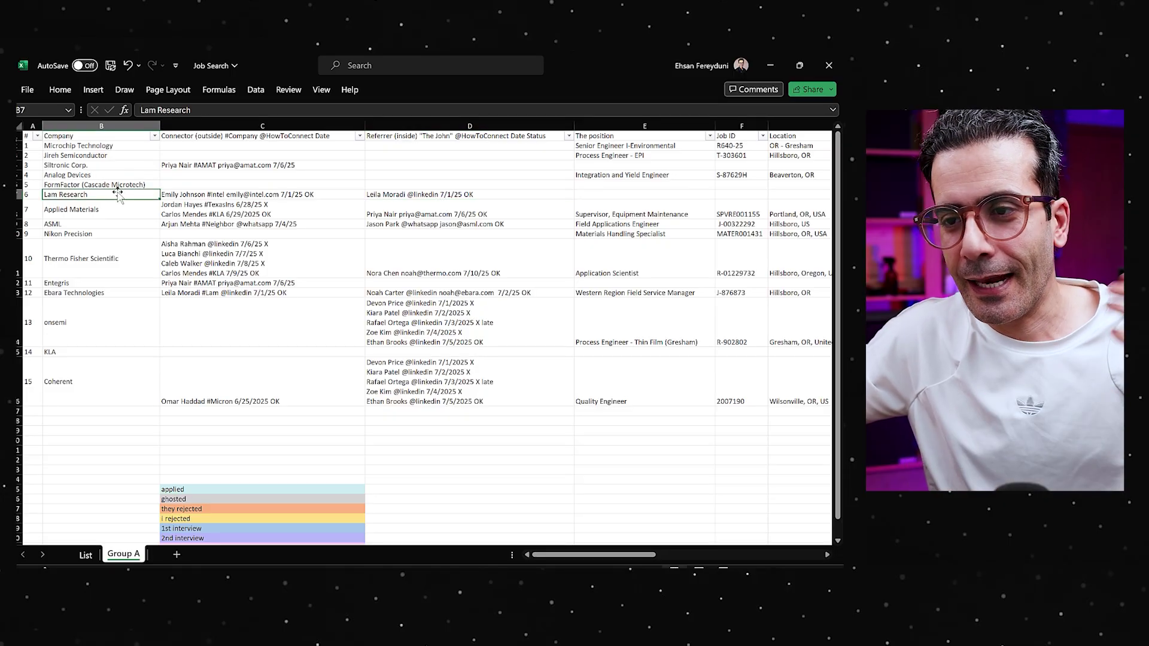
left_click(379, 196)
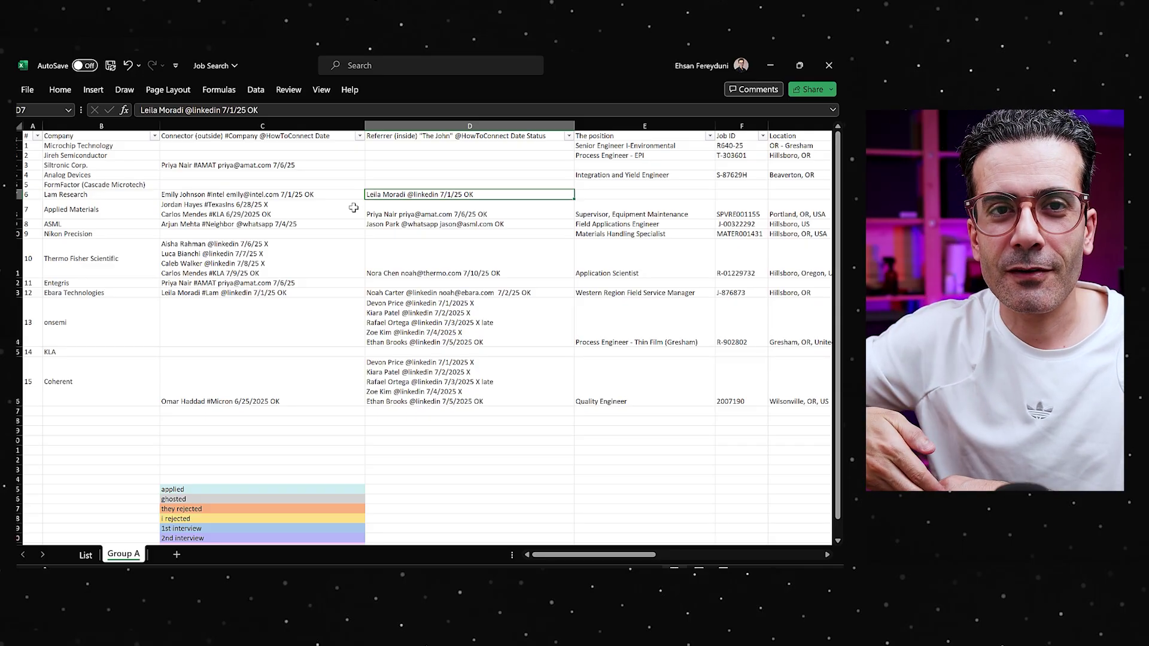
left_click(280, 294)
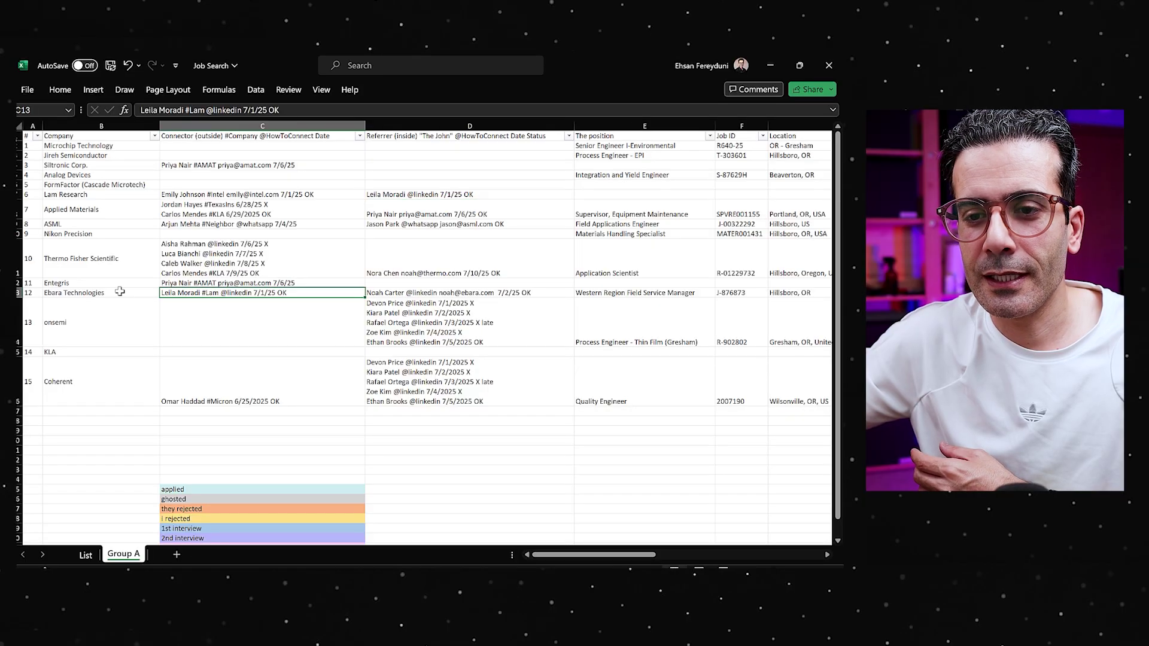
left_click(98, 295)
left_click(386, 293)
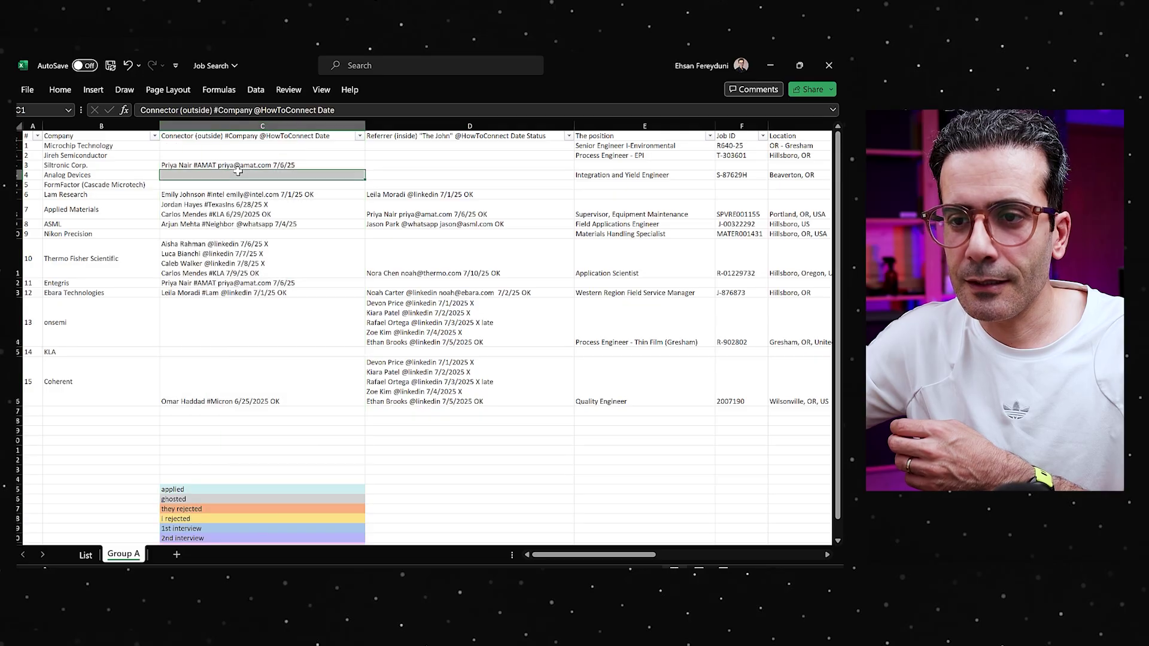
left_click(242, 175)
left_click(246, 163)
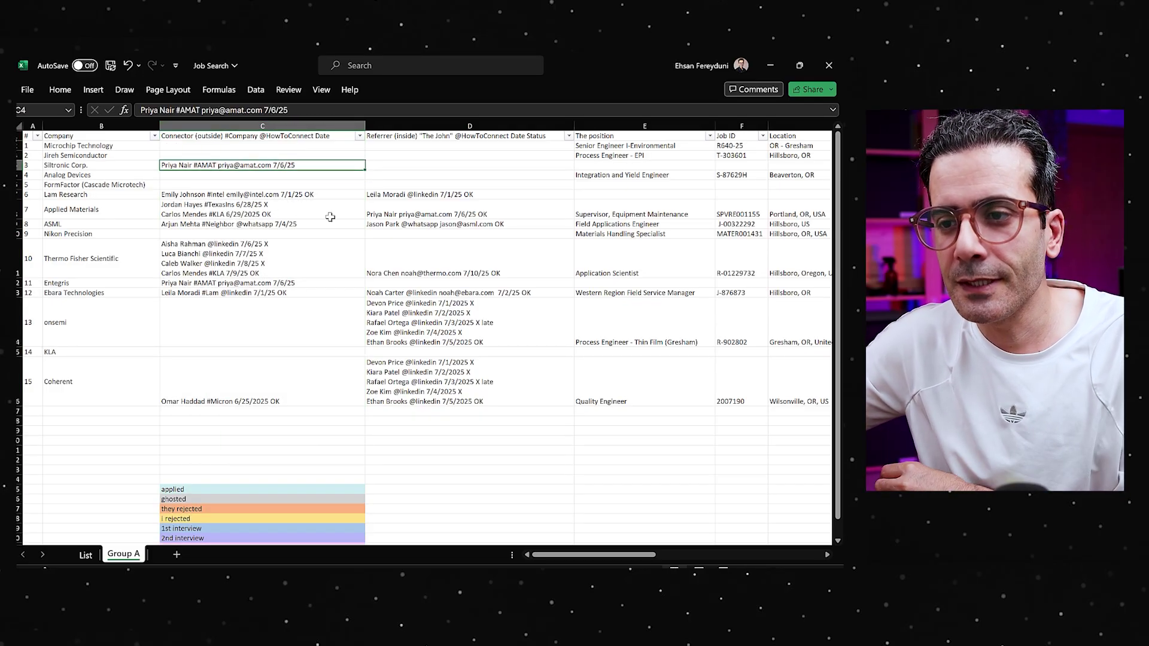
Look through the tracker's Referrer (inside), The position, Job ID, Location, When I applied and Link columns by highlighting each one.
left_click(511, 125)
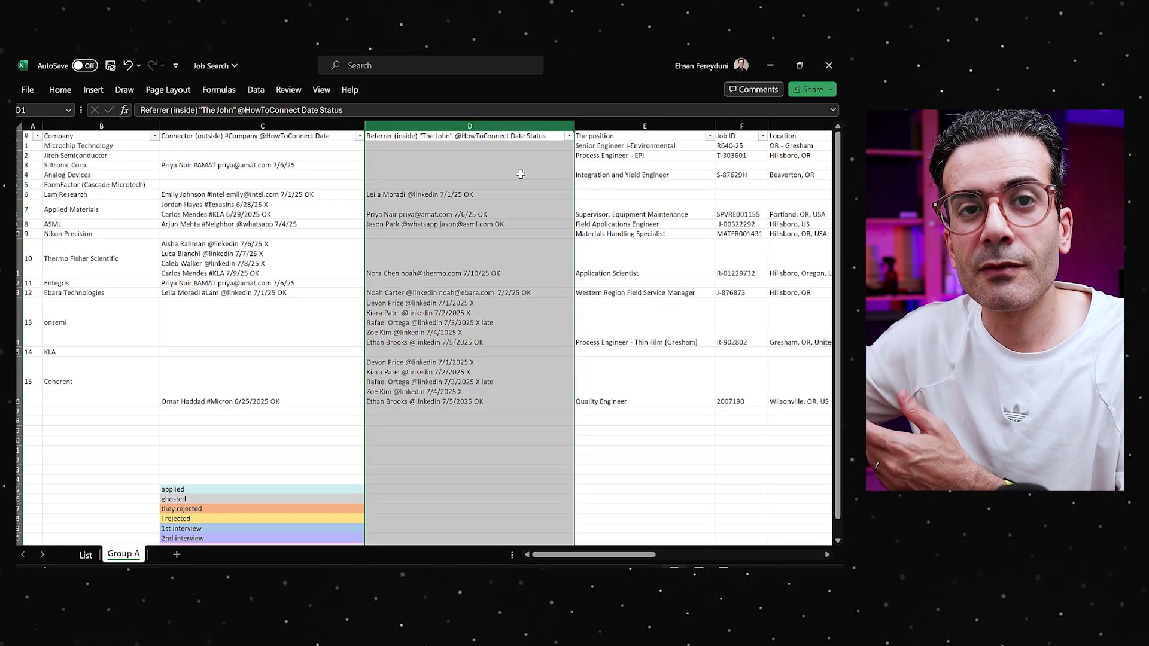
left_click(635, 127)
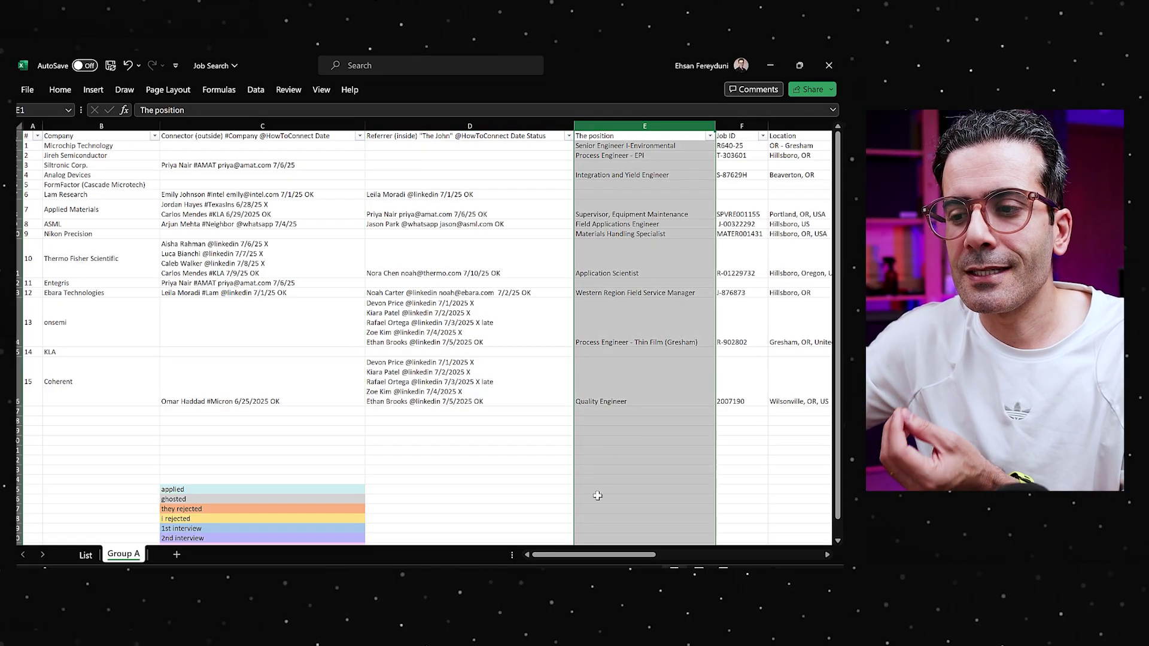
left_click_drag(580, 555, 605, 555)
left_click(578, 125)
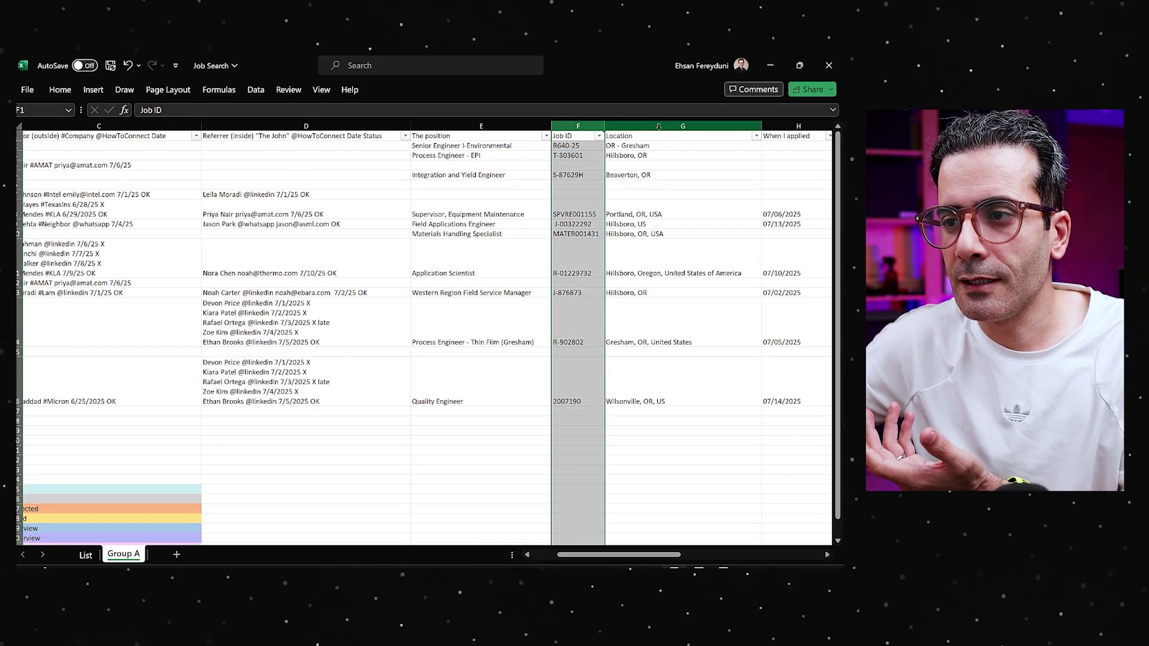
left_click(683, 126)
left_click_drag(649, 555, 691, 554)
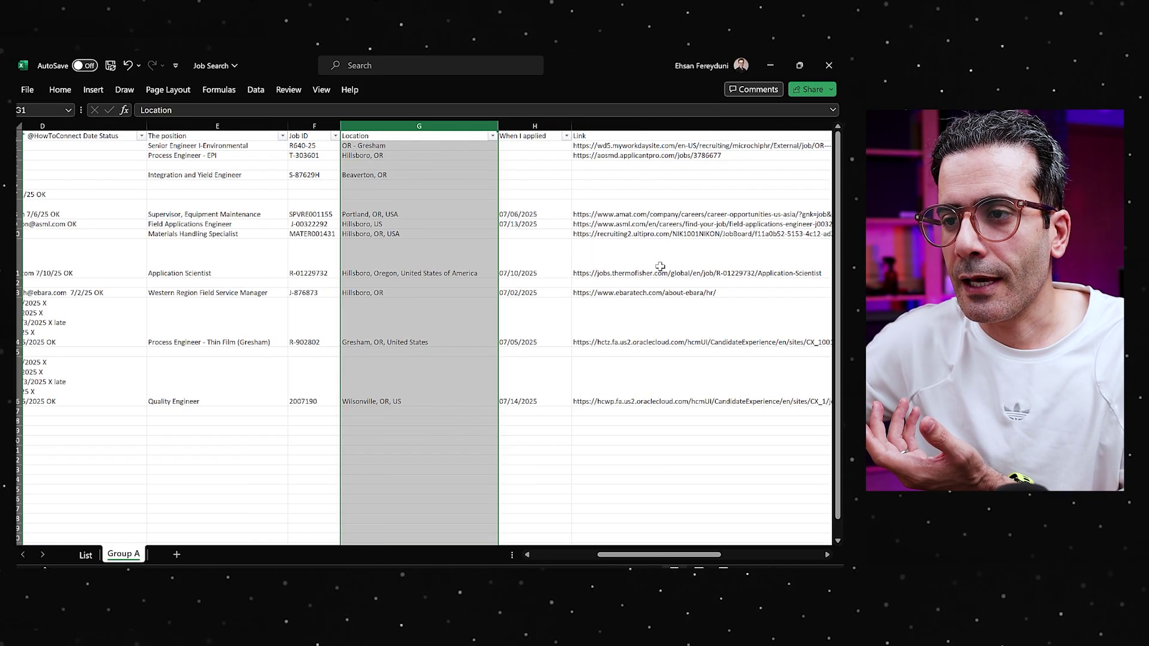
left_click(537, 127)
left_click(658, 126)
left_click_drag(638, 555, 531, 533)
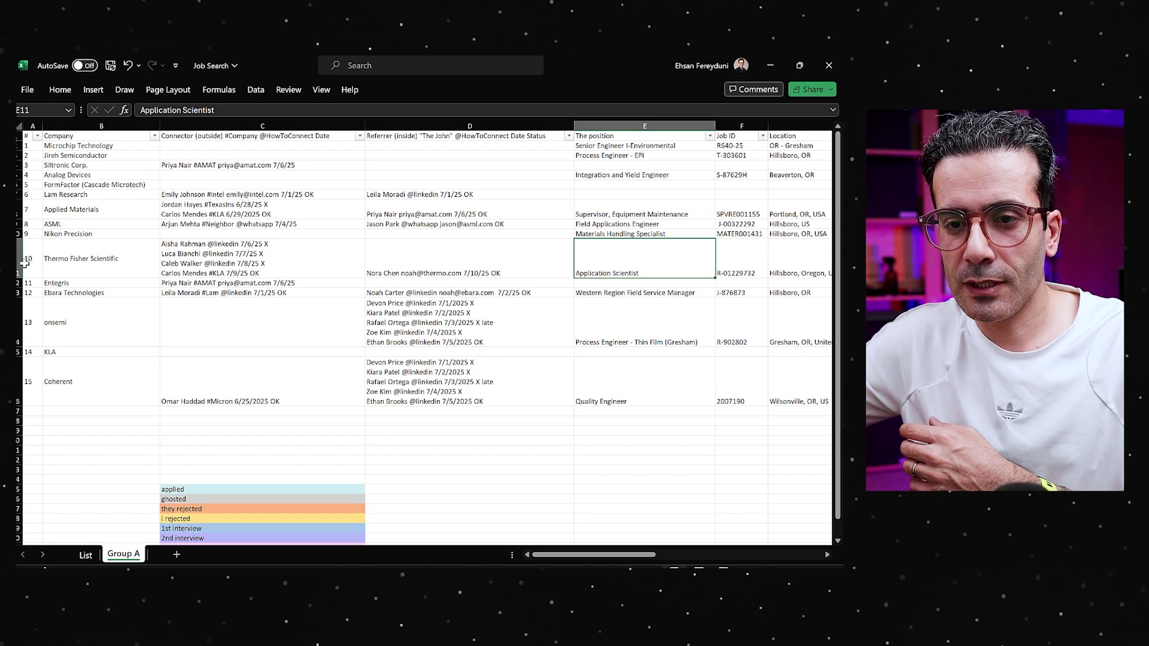
Review the Thermo Fisher Scientific row's position and job ID alongside the referral diagram in PowerPoint, and return to Excel.
left_click(19, 259)
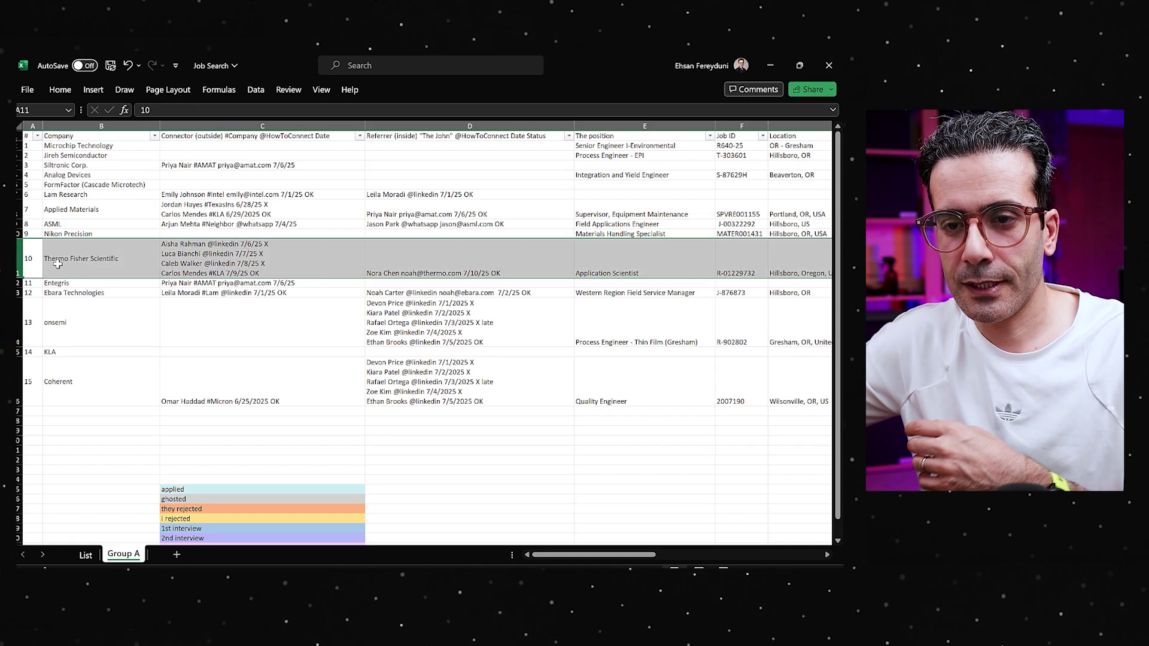
left_click(616, 253)
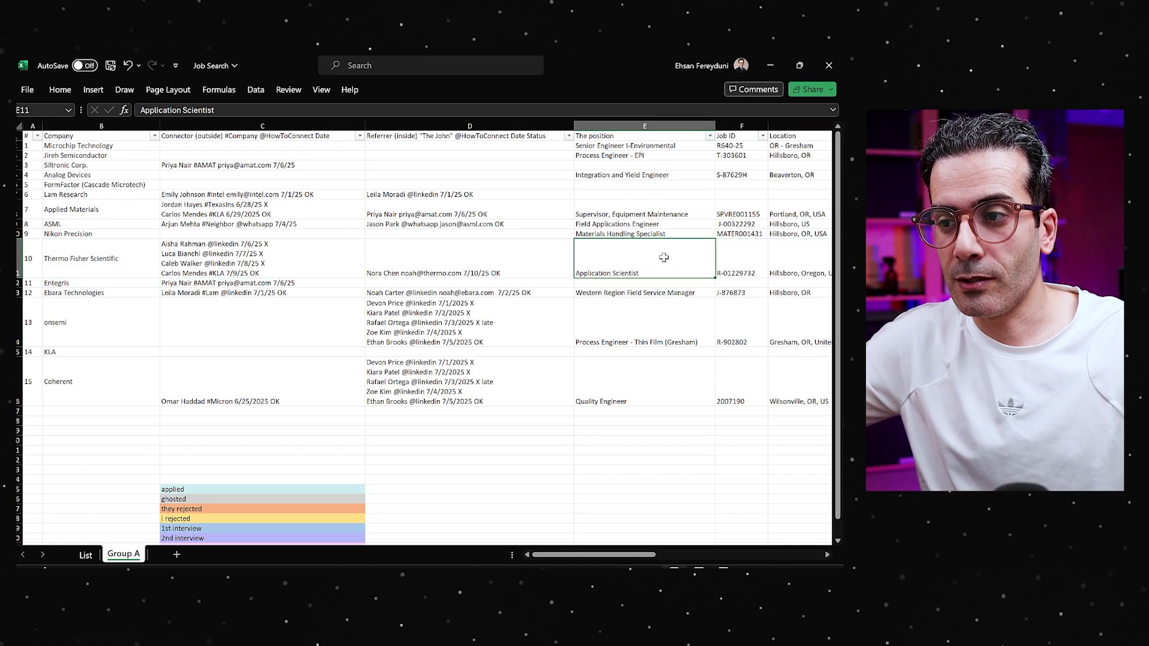
left_click(742, 247)
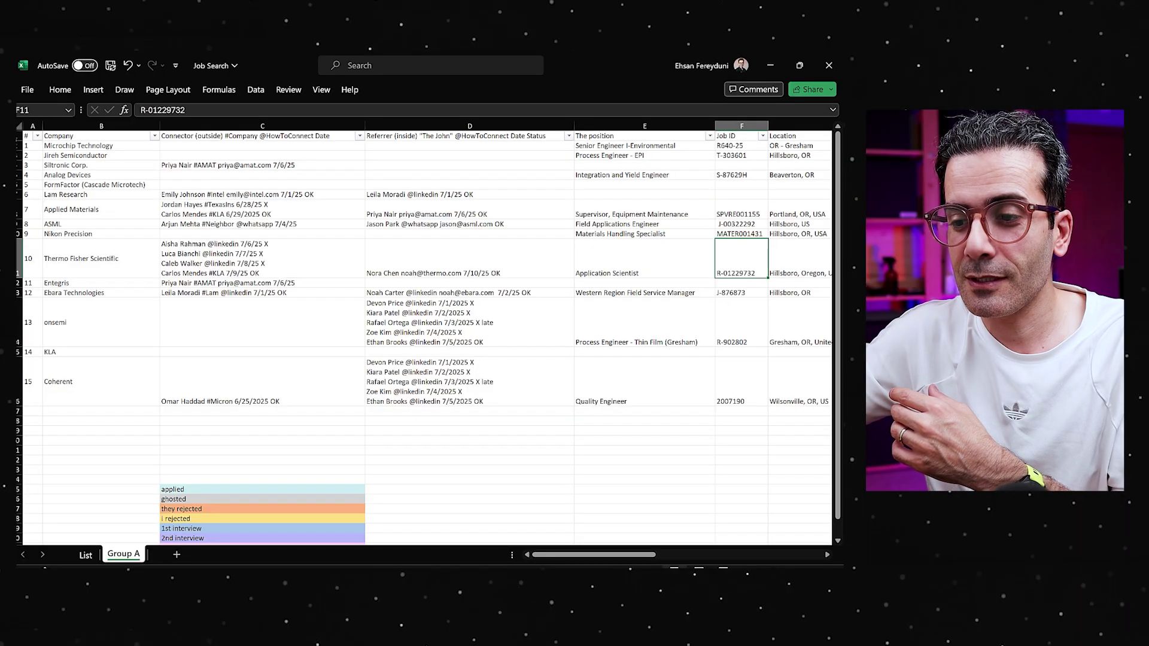
left_click(565, 548)
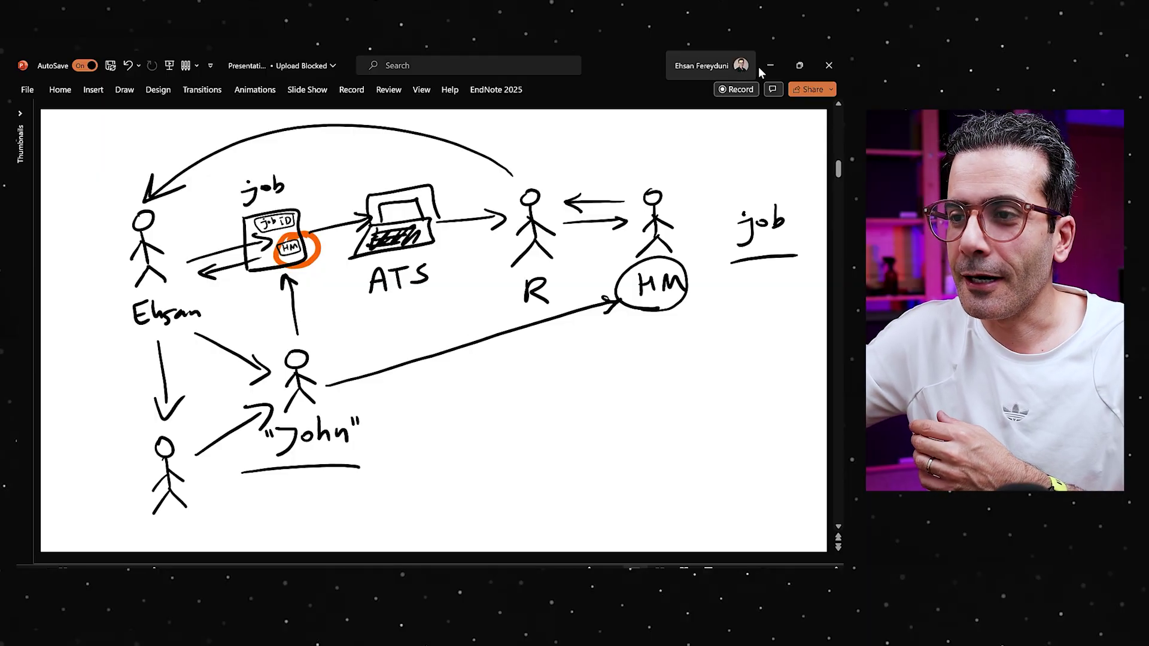
key("alt+Tab")
Examine the Thermo Fisher Scientific connector contact attempts and the matching inside referrer entry up close.
left_click(286, 267)
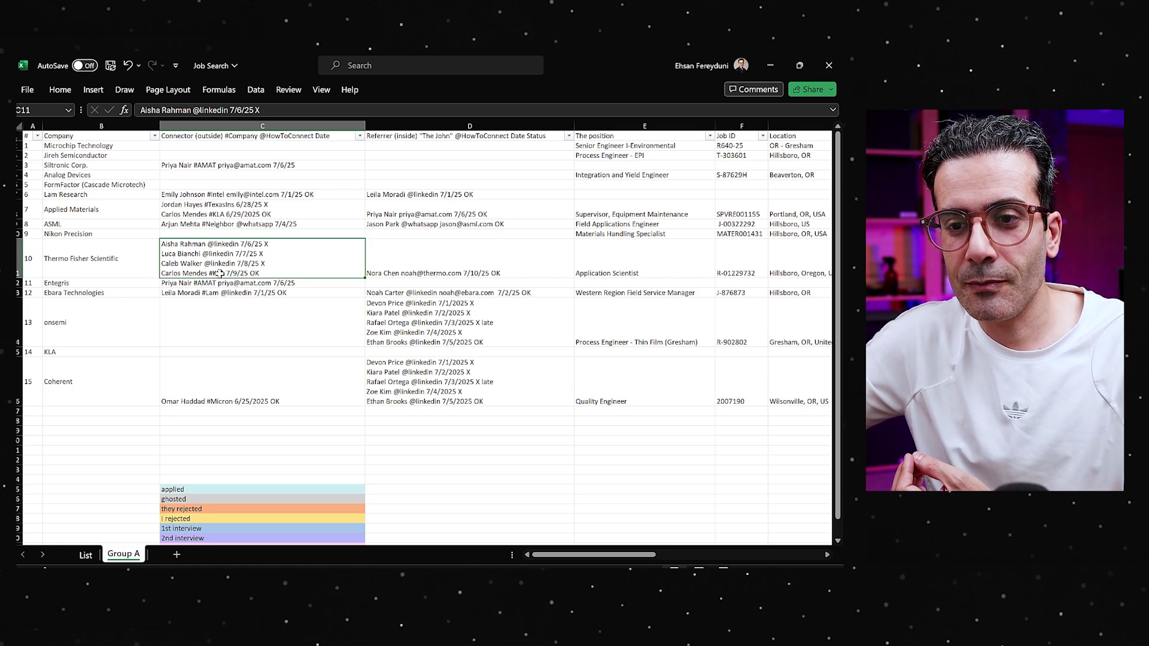
left_click(421, 262)
left_click(69, 273)
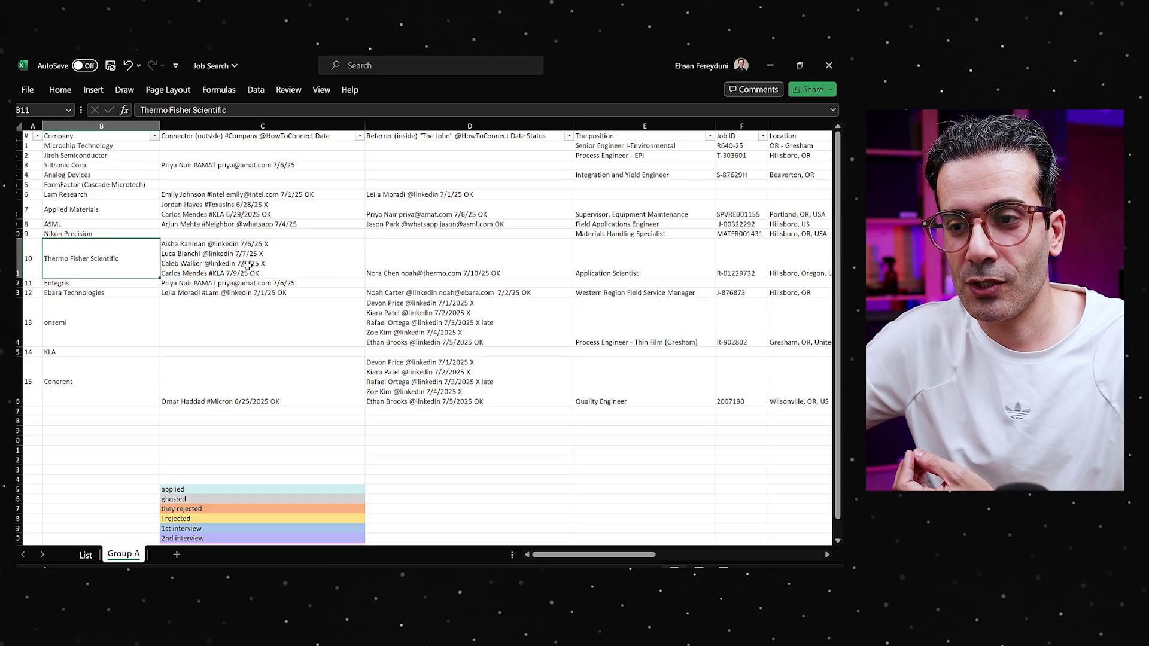
left_click(299, 261)
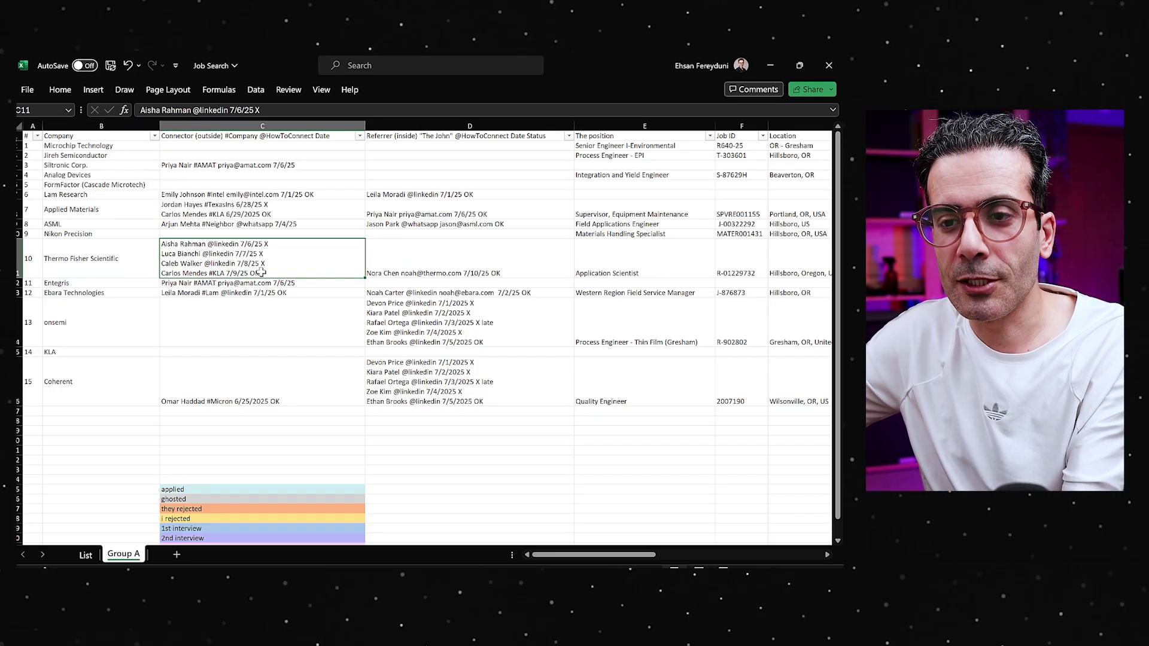
scroll(262, 272, "up", 3)
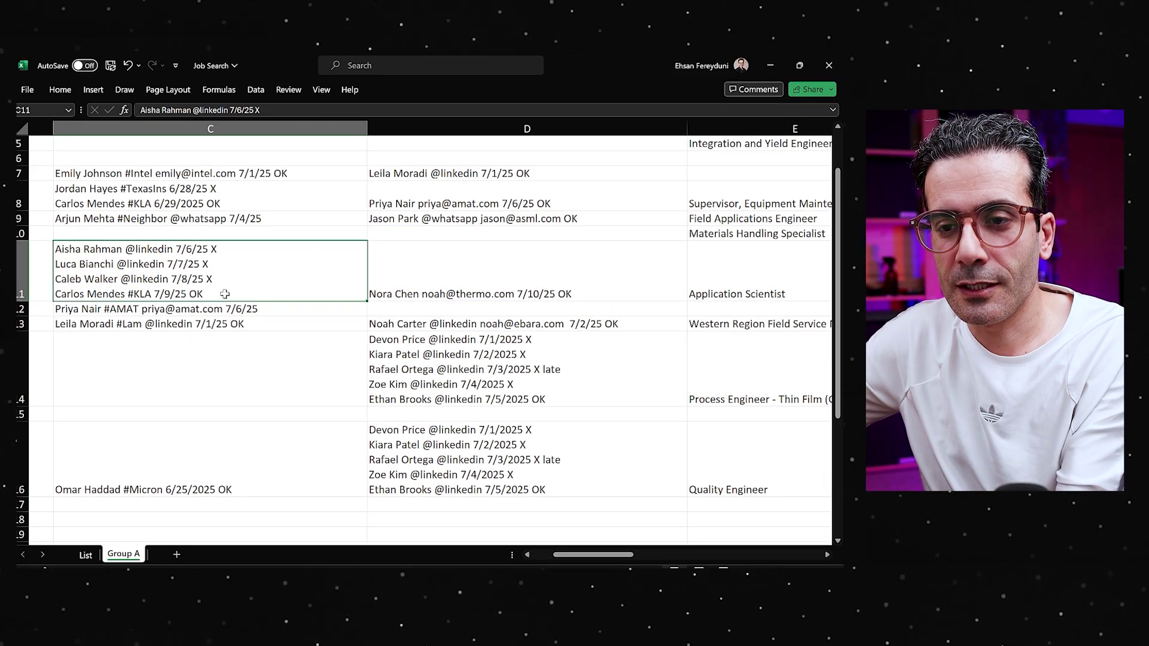
left_click(456, 289)
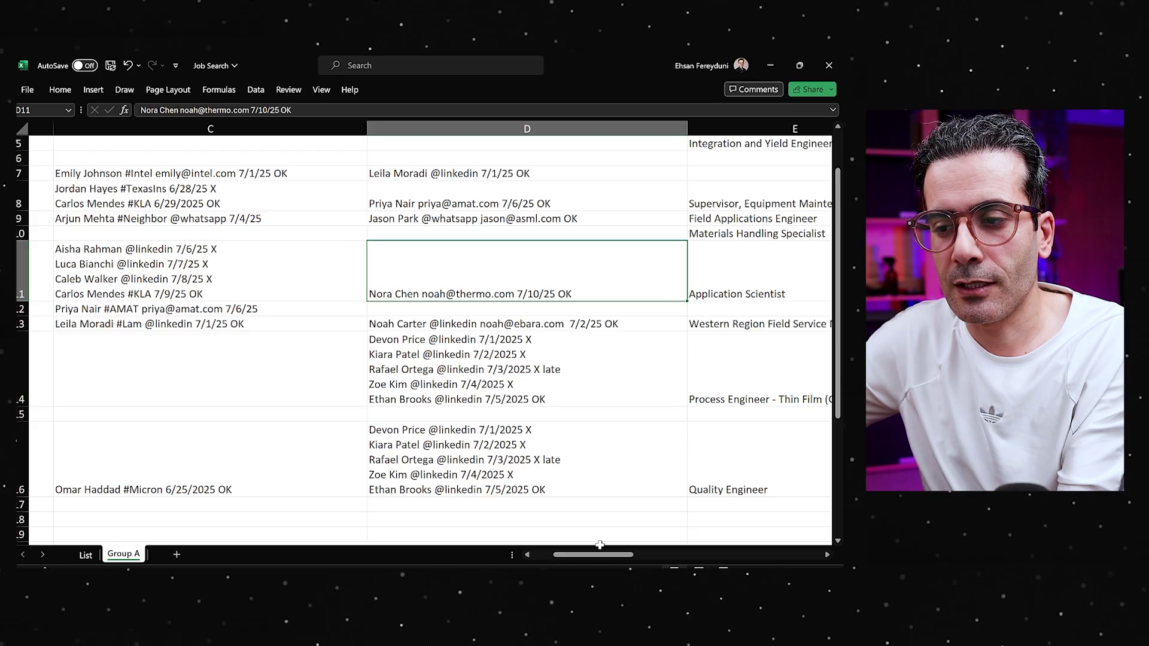
Inspect the outside connector entry for Coherent on the Group A sheet.
scroll(544, 415, "down", 5)
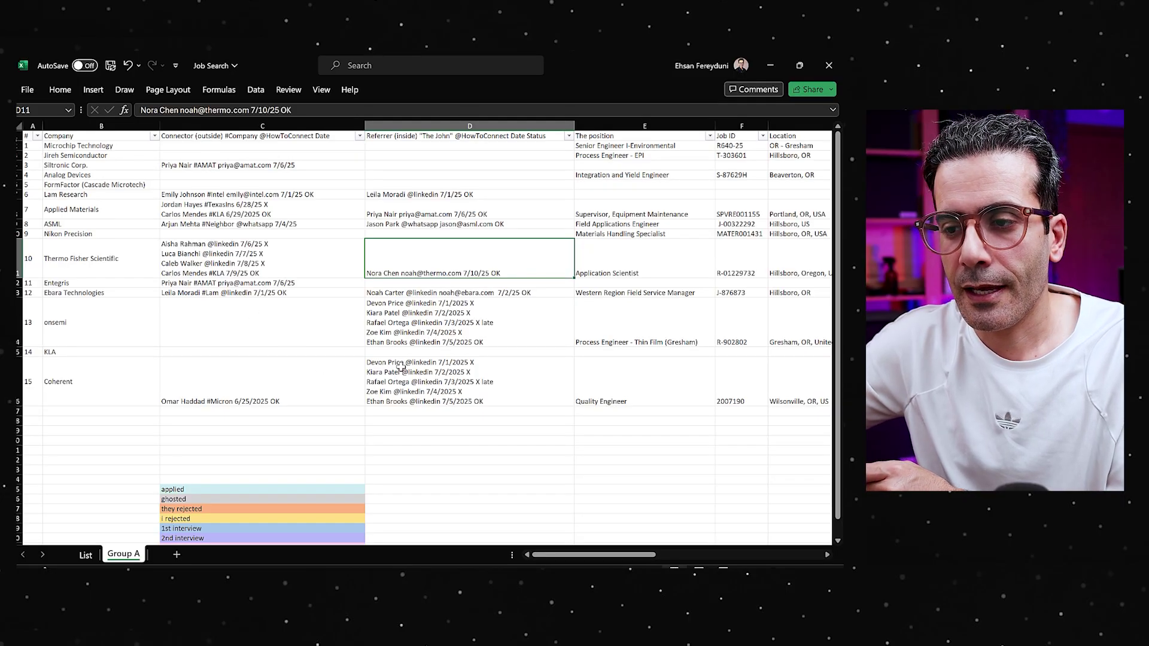
left_click(353, 383)
scroll(353, 382, "up", 3)
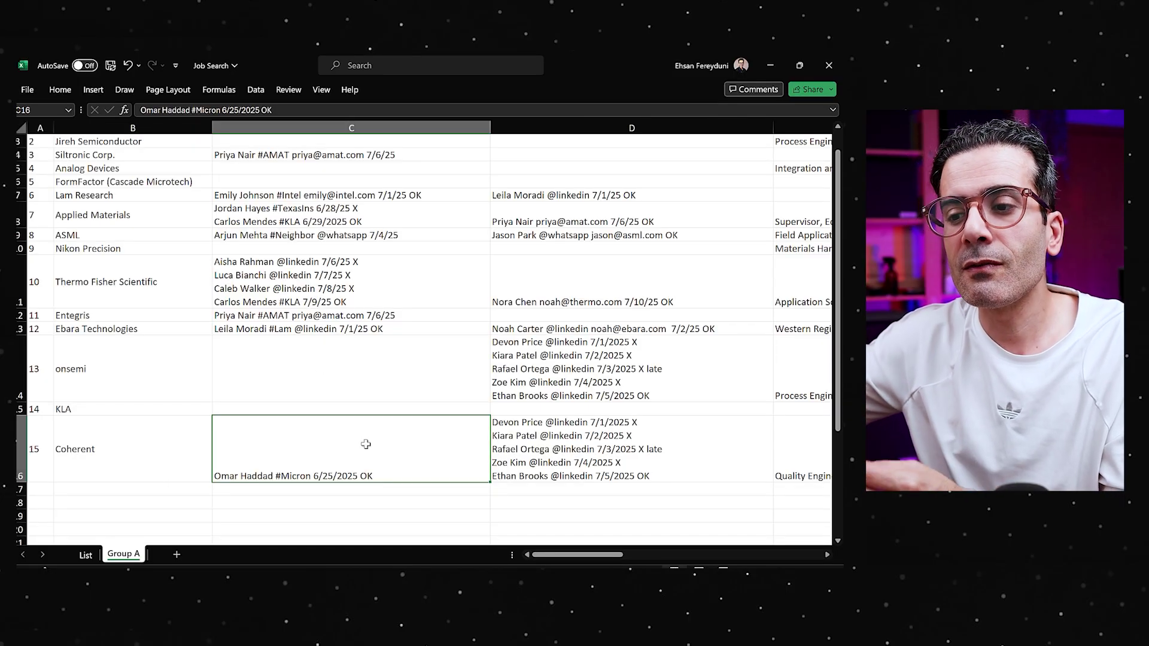
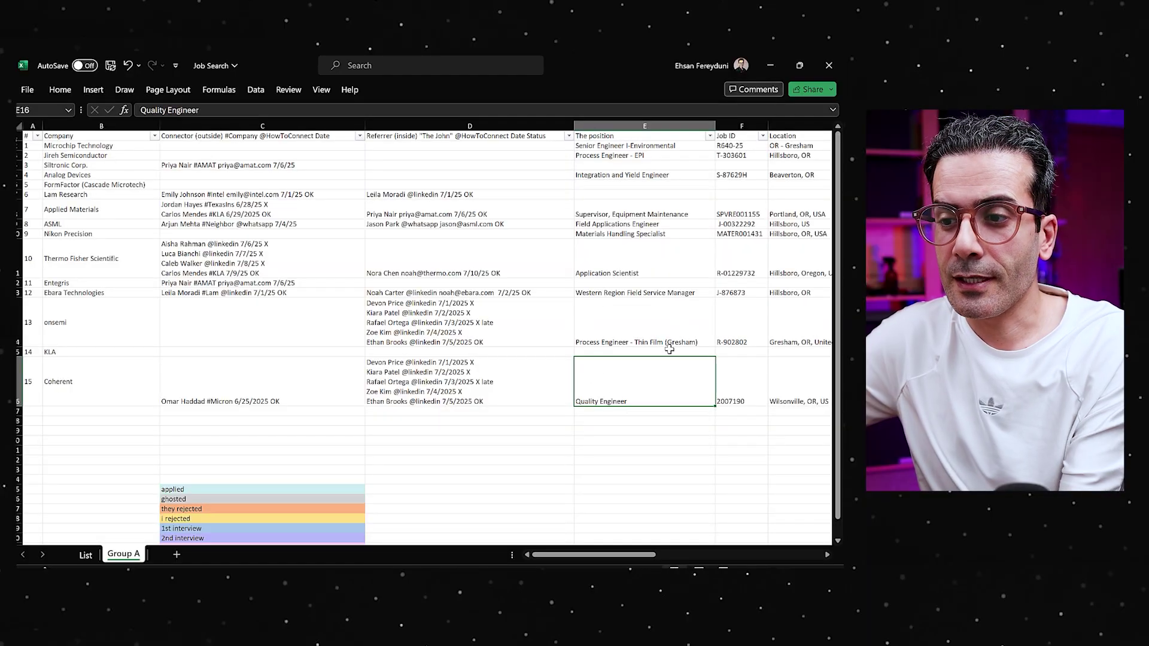
Check the onsemi position entry and examine the color-coded application status legend below the table, starting at "applied".
left_click(630, 321)
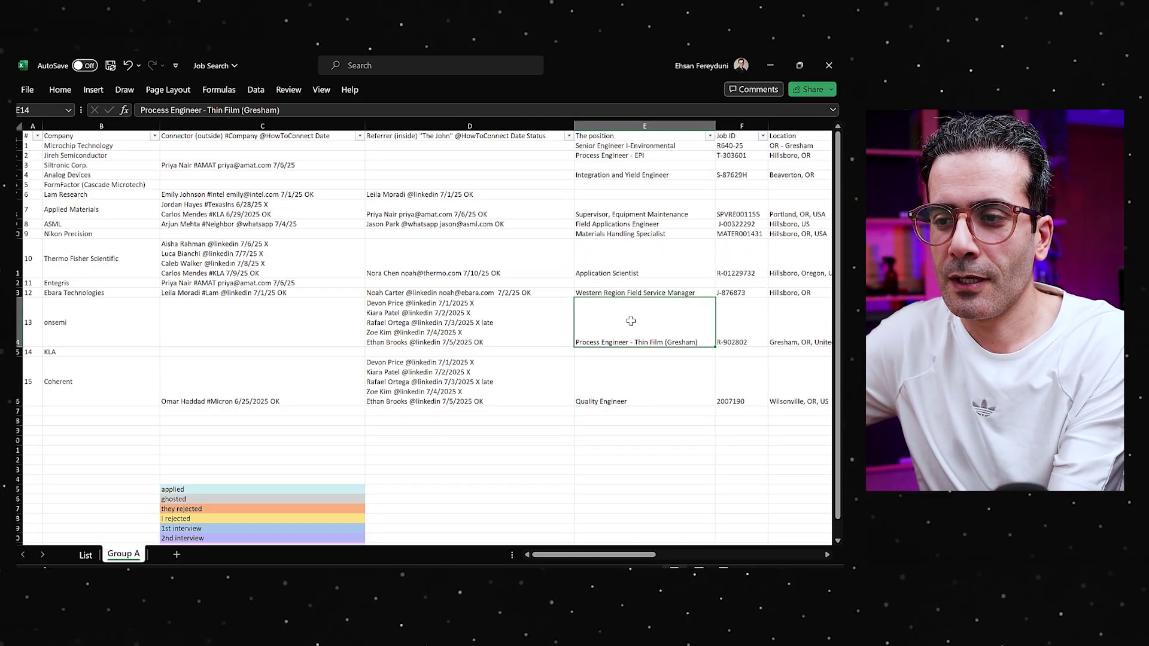
scroll(366, 416, "down", 2)
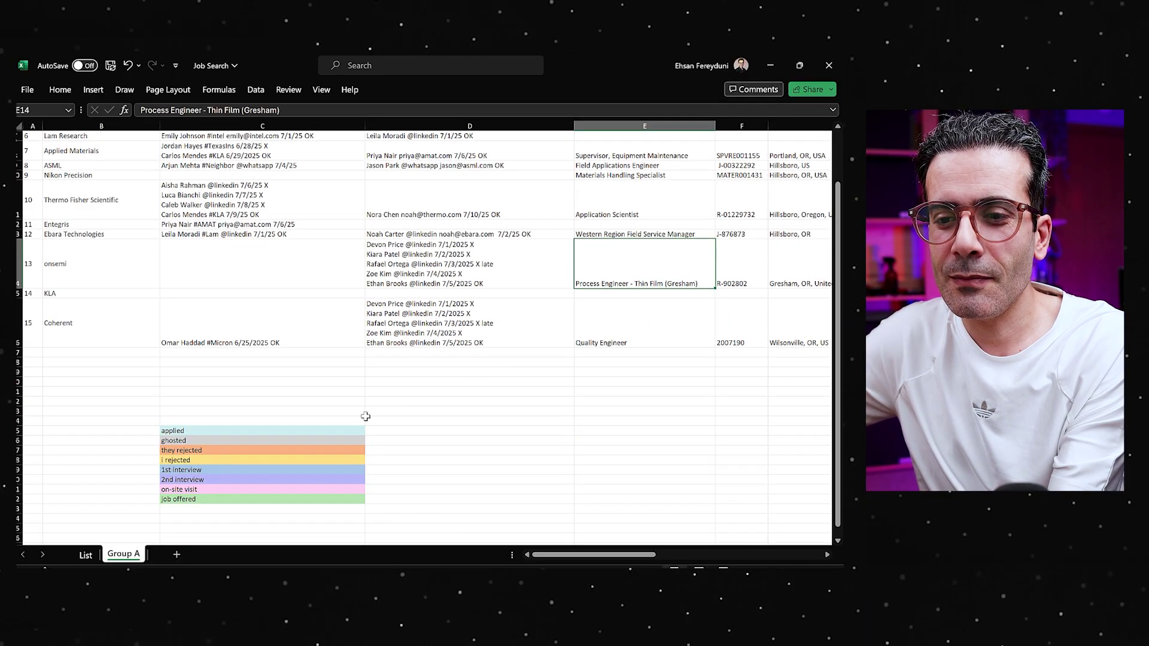
left_click(317, 431)
scroll(300, 441, "up", 4)
scroll(509, 535, "left", 4)
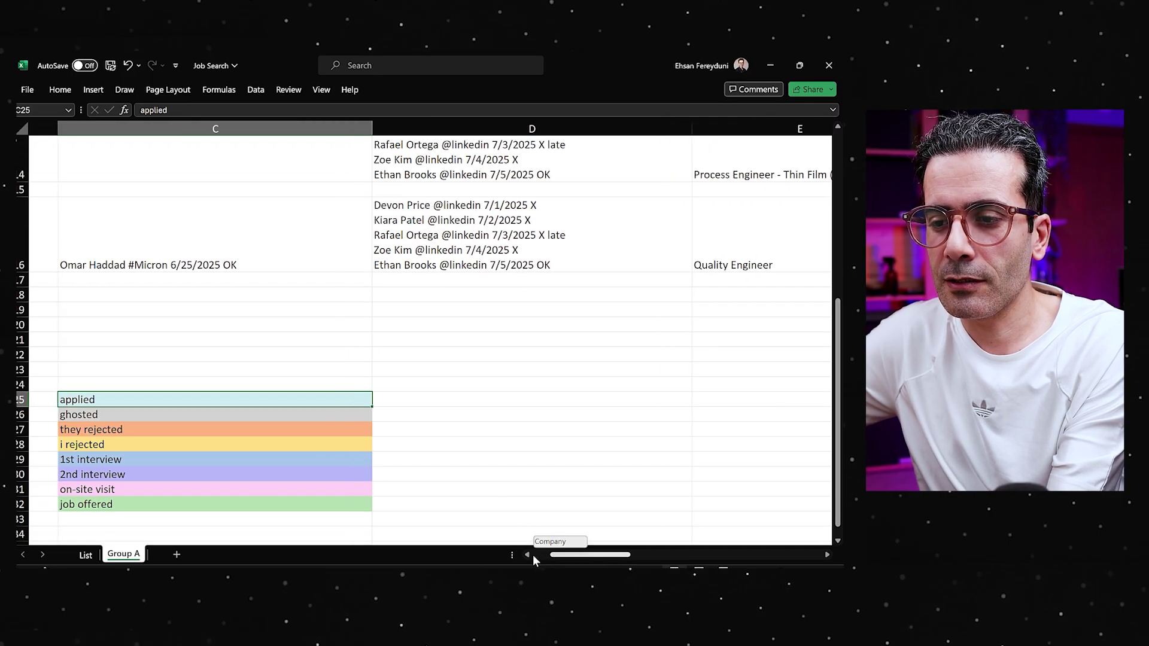
Review the application status legend below the table, from "ghosted" and "they rejected" through to "job offered".
scroll(417, 457, "down", 2)
left_click(318, 323)
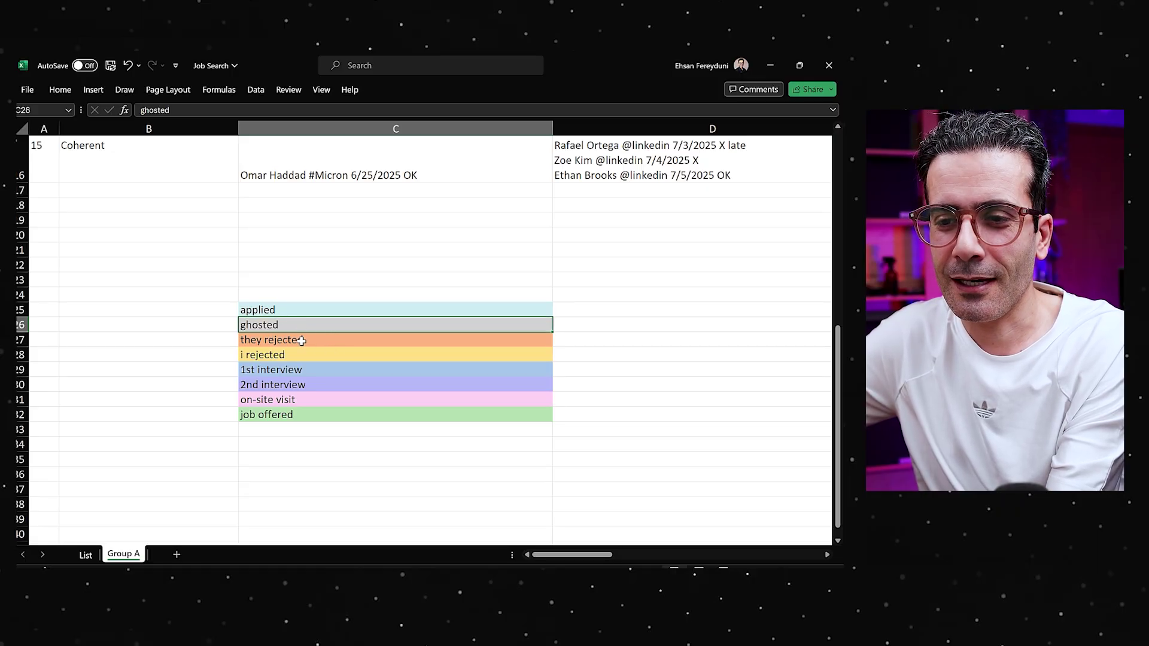
left_click(310, 349)
left_click_drag(311, 349, 306, 413)
Copy the "applied" legend color onto the Applied Materials position cell, "Supervisor, Equipment Maintenance", using Format Painter.
scroll(314, 377, "up", 2)
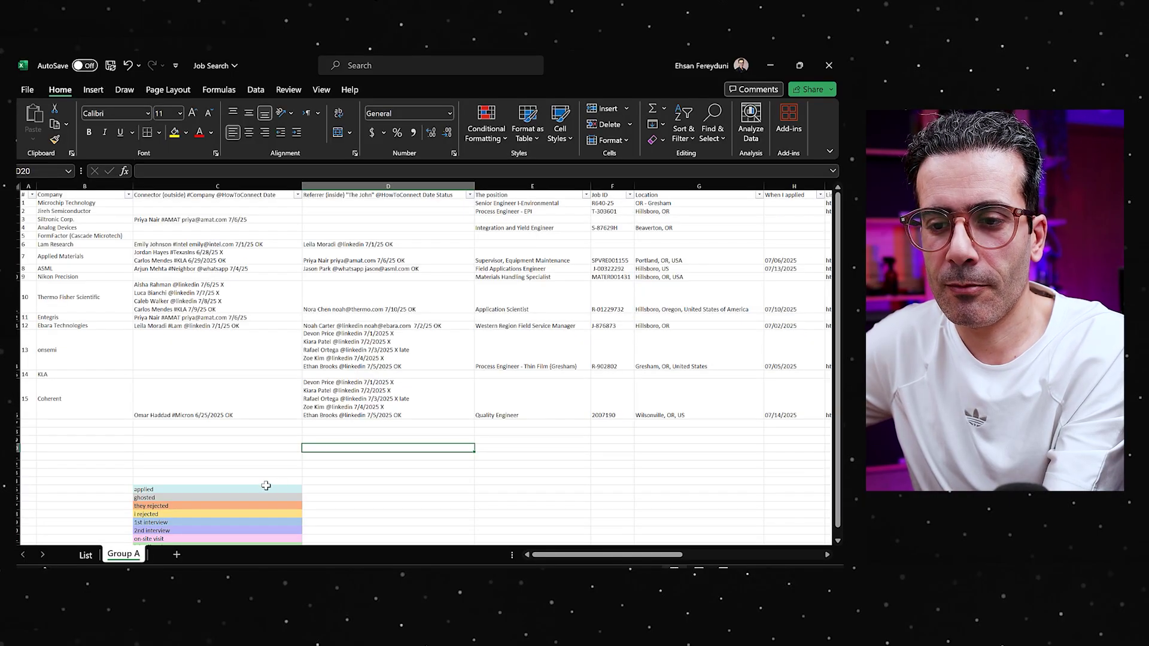
left_click(266, 488)
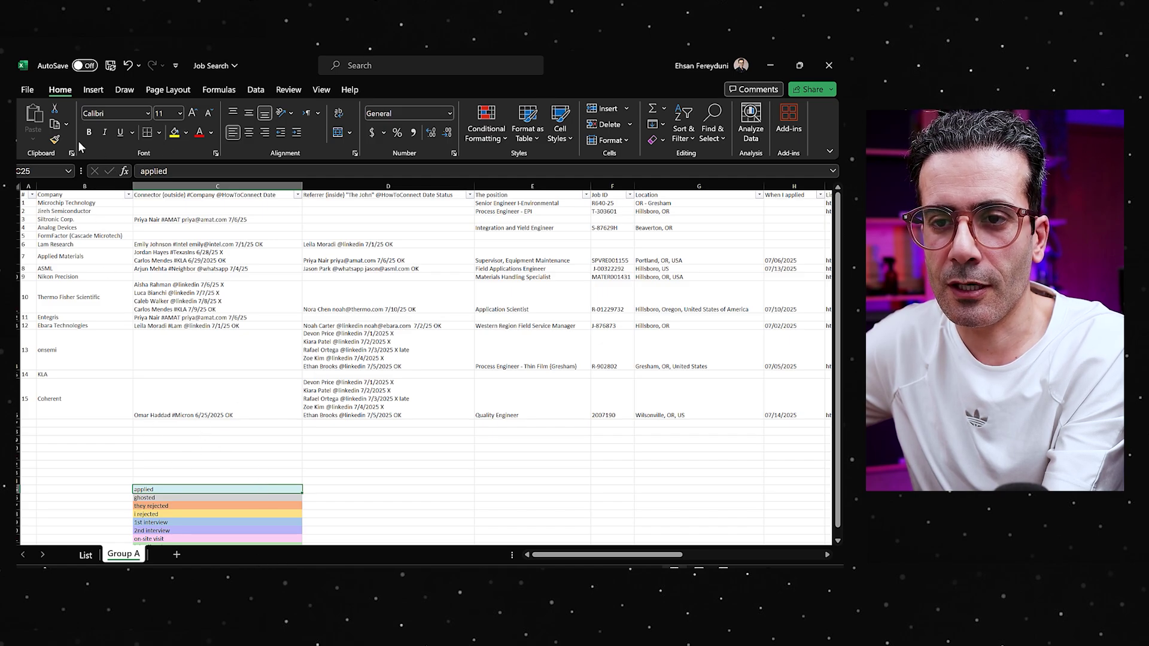
left_click(526, 257)
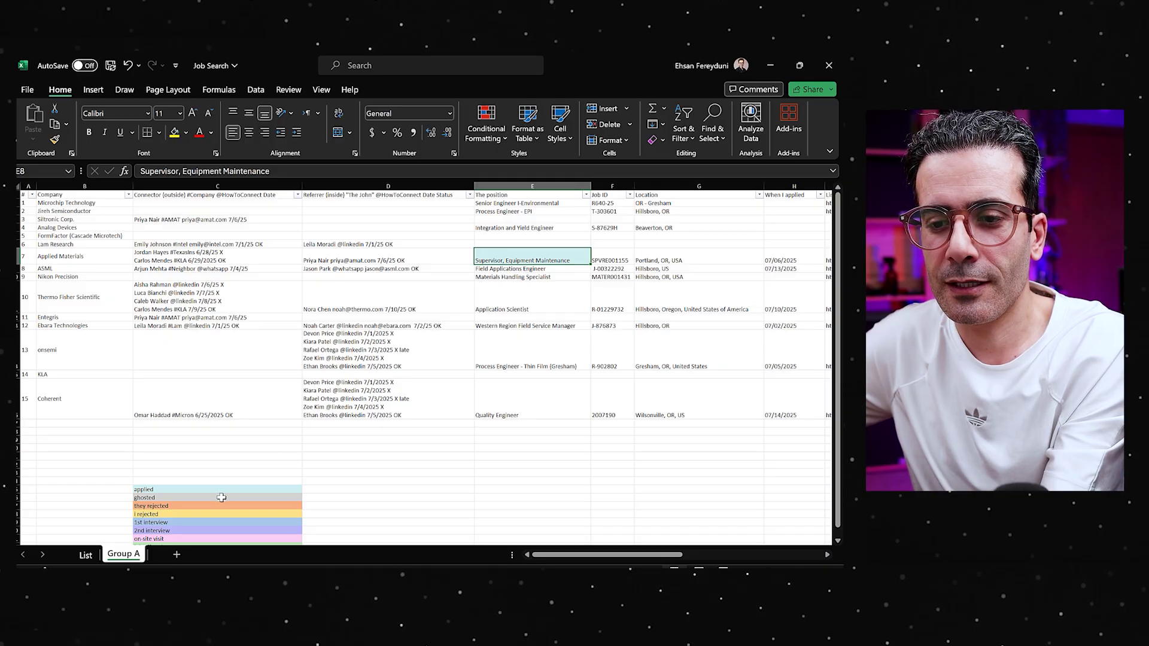
Look over the full range of color-coded statuses in the legend, then single out "they rejected".
scroll(215, 497, "down", 1)
left_click_drag(215, 469, 216, 523)
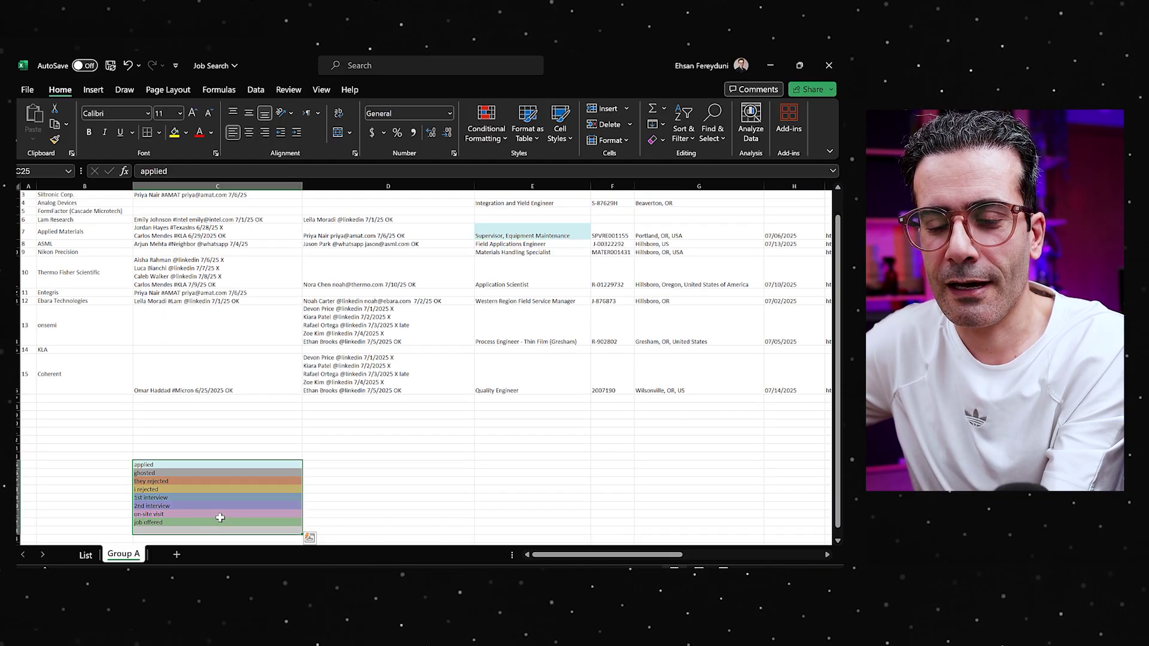
key("ctrl+q")
left_click(203, 481)
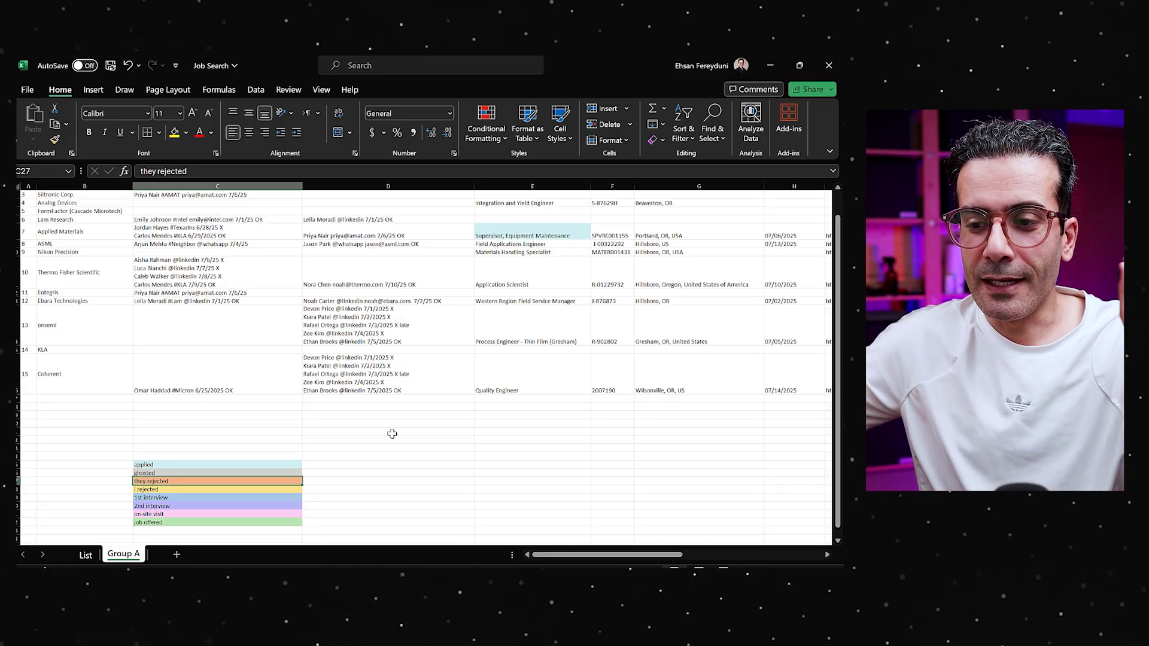
Leave Excel for the Job Search folder in File Explorer and review its company subfolders and resume versions V1 to V4.
key("alt+F4")
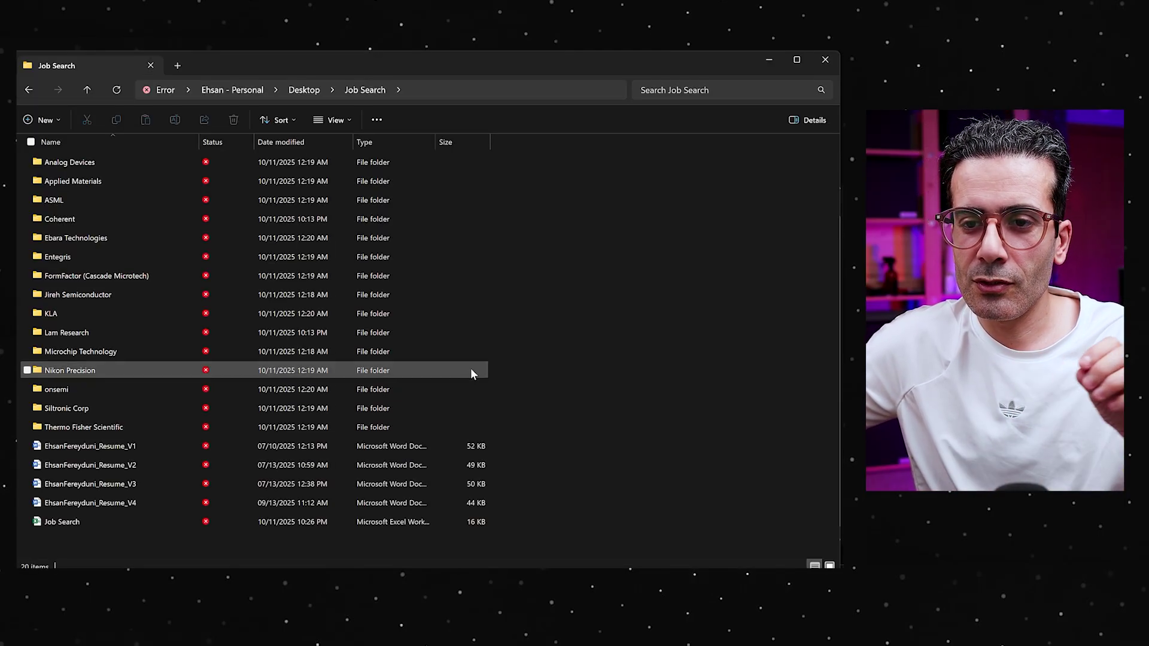
left_click_drag(562, 165, 92, 420)
left_click(128, 448)
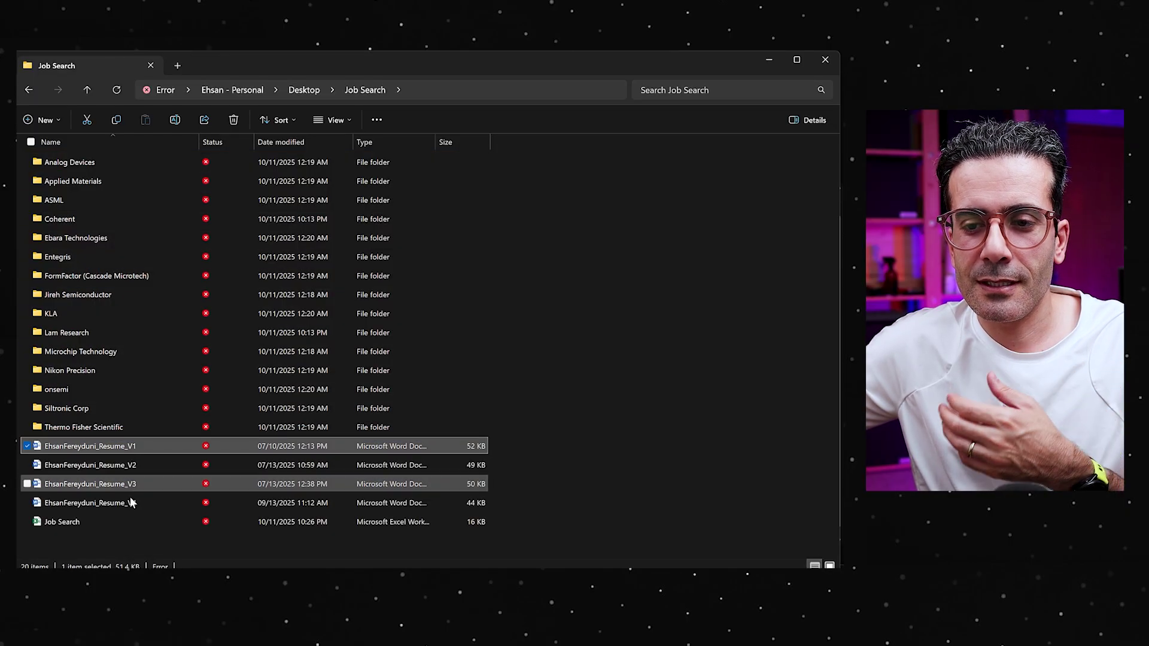
left_click_drag(503, 451, 303, 507)
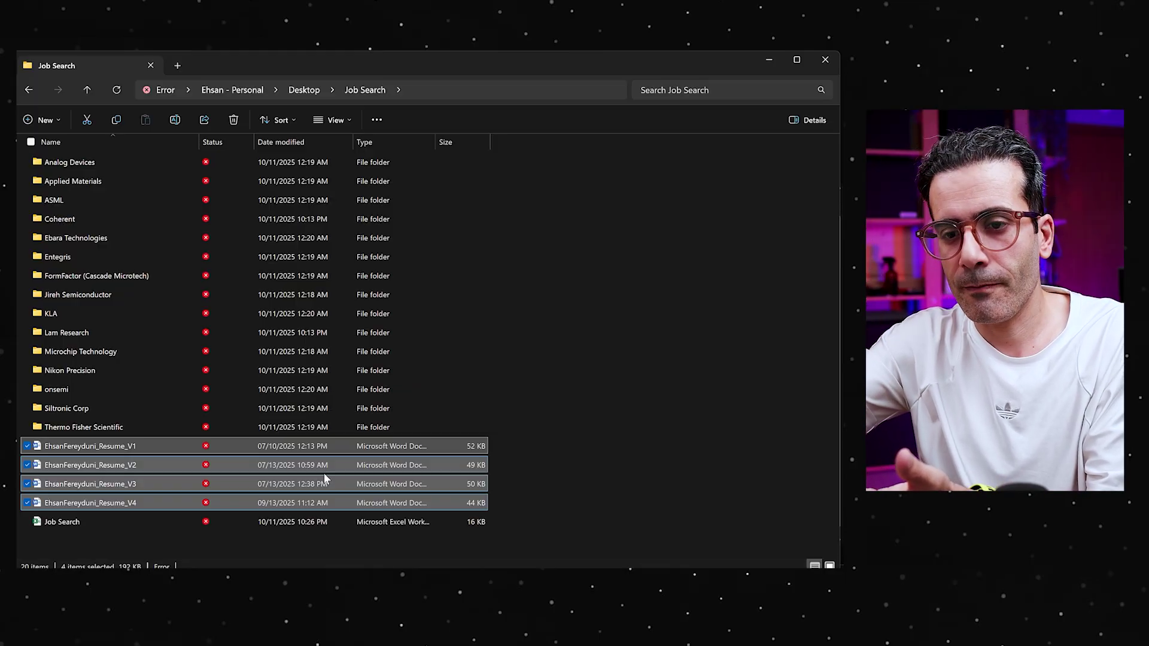
Open the Quality Engineer folder inside Coherent and select the Word resume based on V3.
left_click(77, 219)
double_click(91, 218)
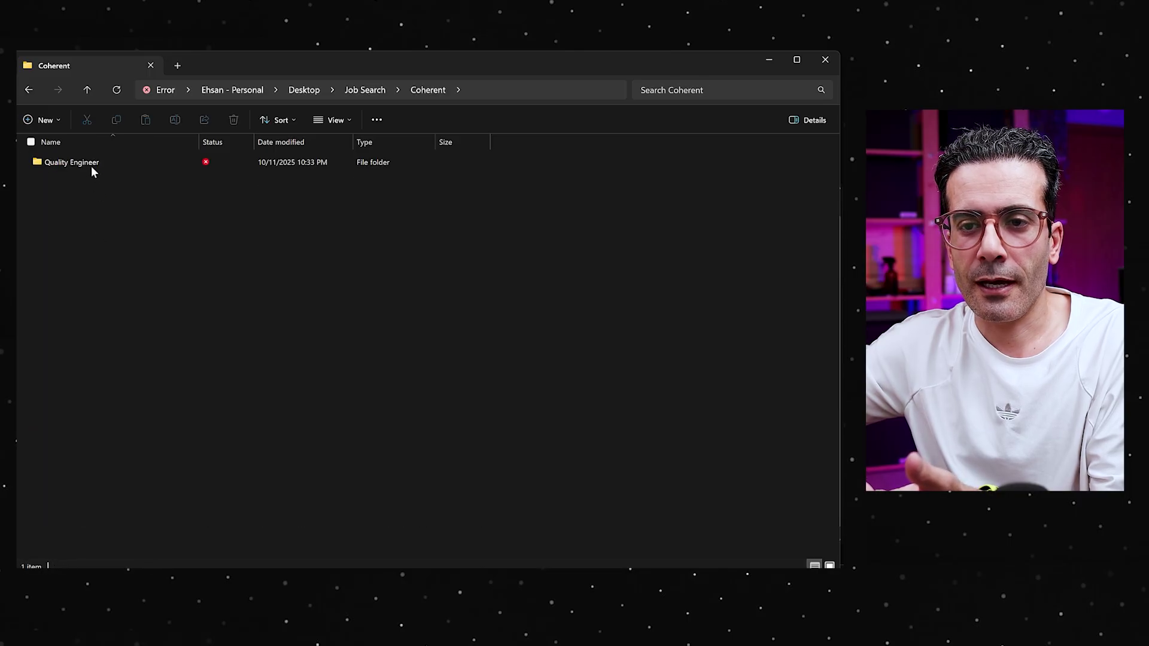
left_click(70, 163)
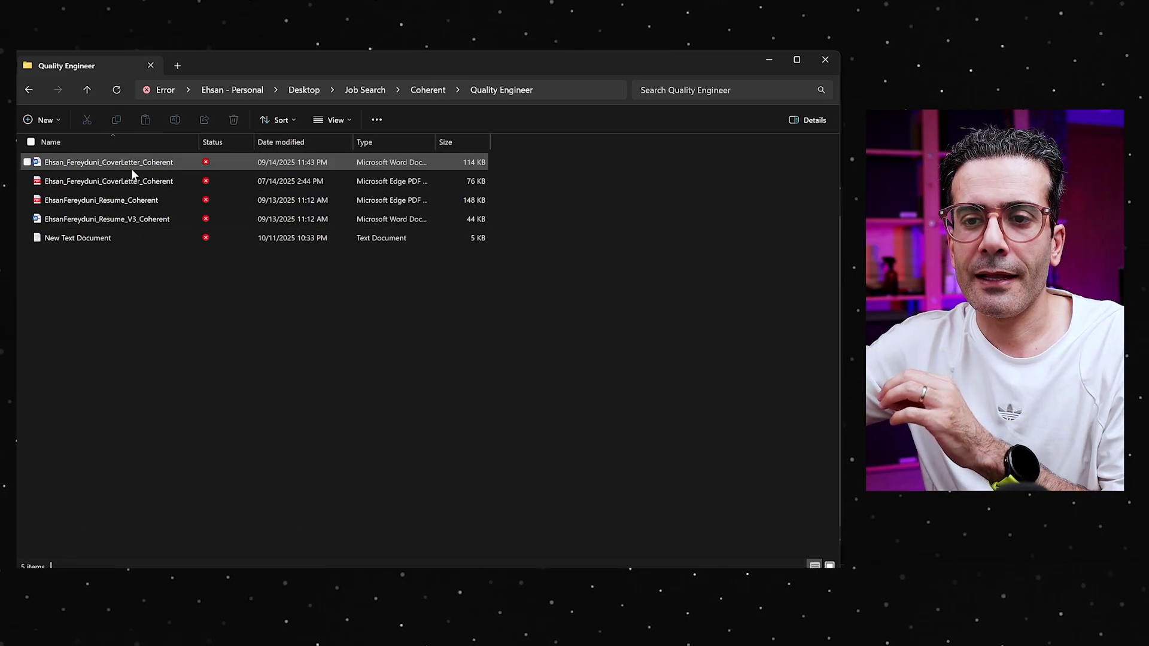
left_click(130, 220)
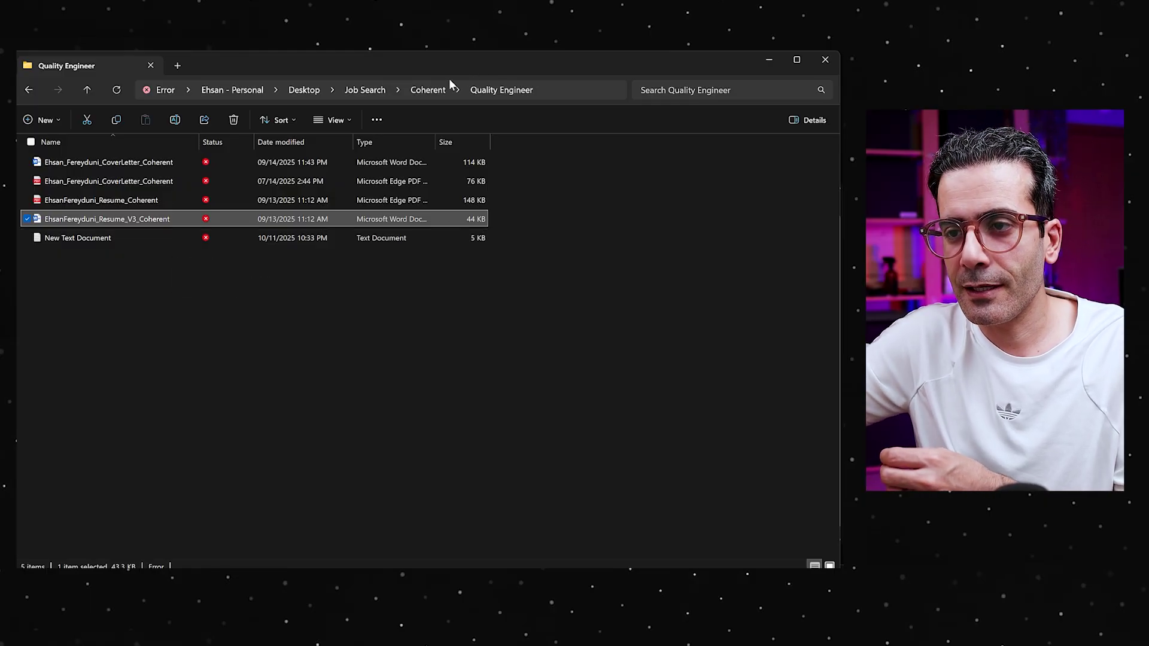
Return to the main Job Search folder and select the V4 master resume for comparison.
left_click(365, 89)
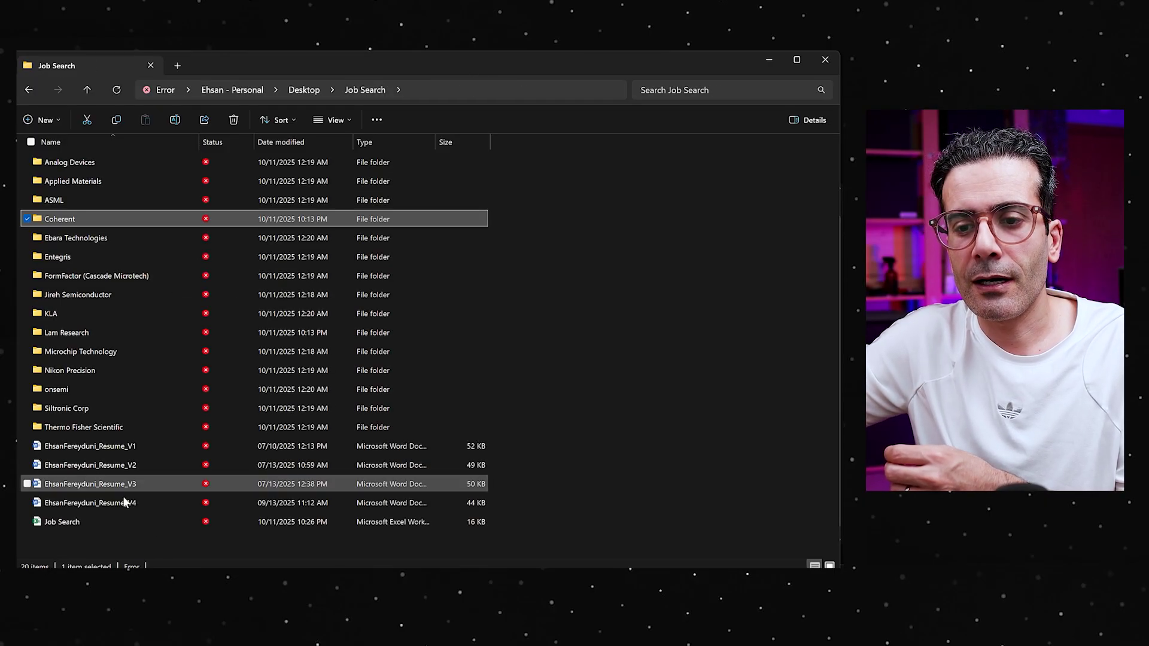
left_click(110, 505)
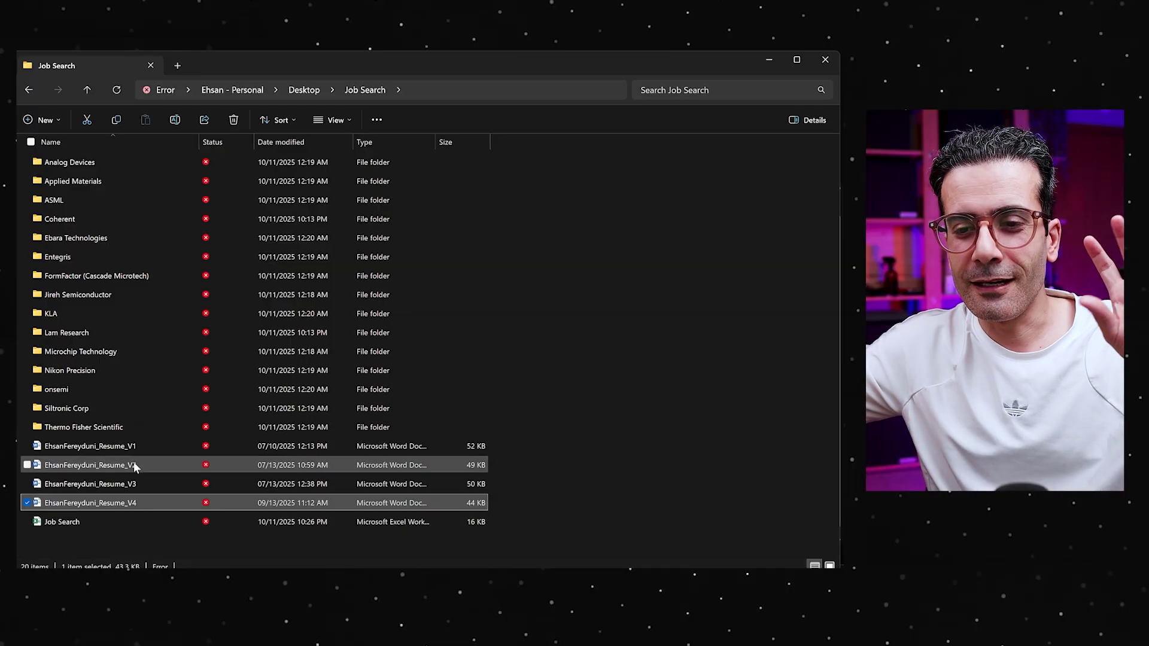
mouse_move(134, 466)
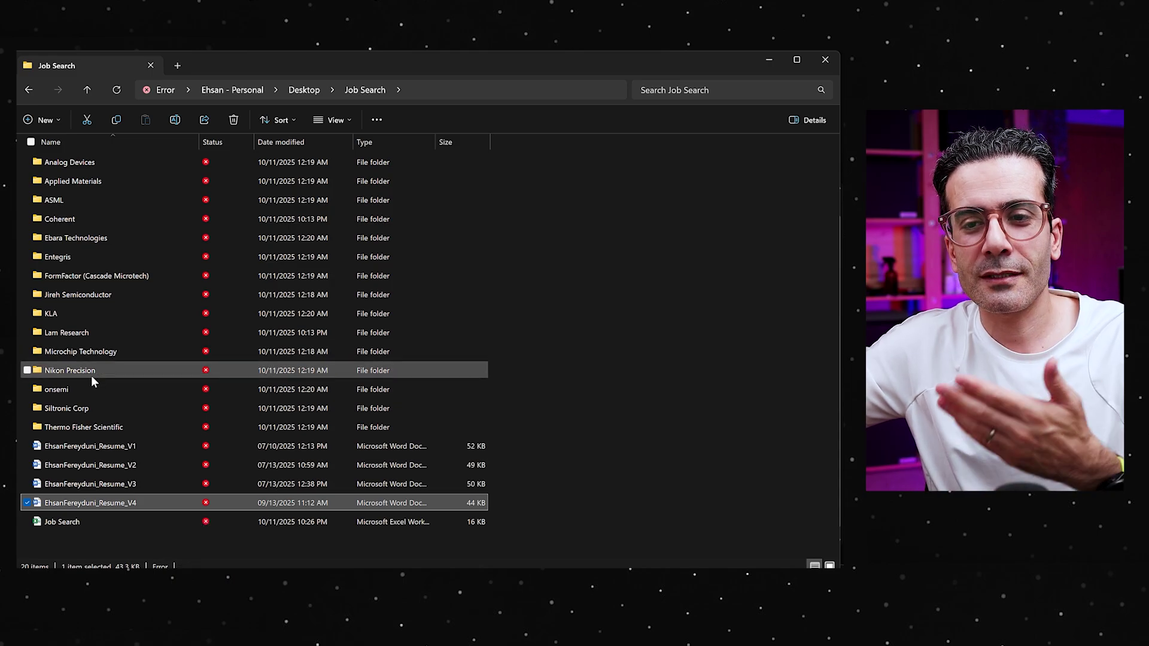
mouse_move(92, 371)
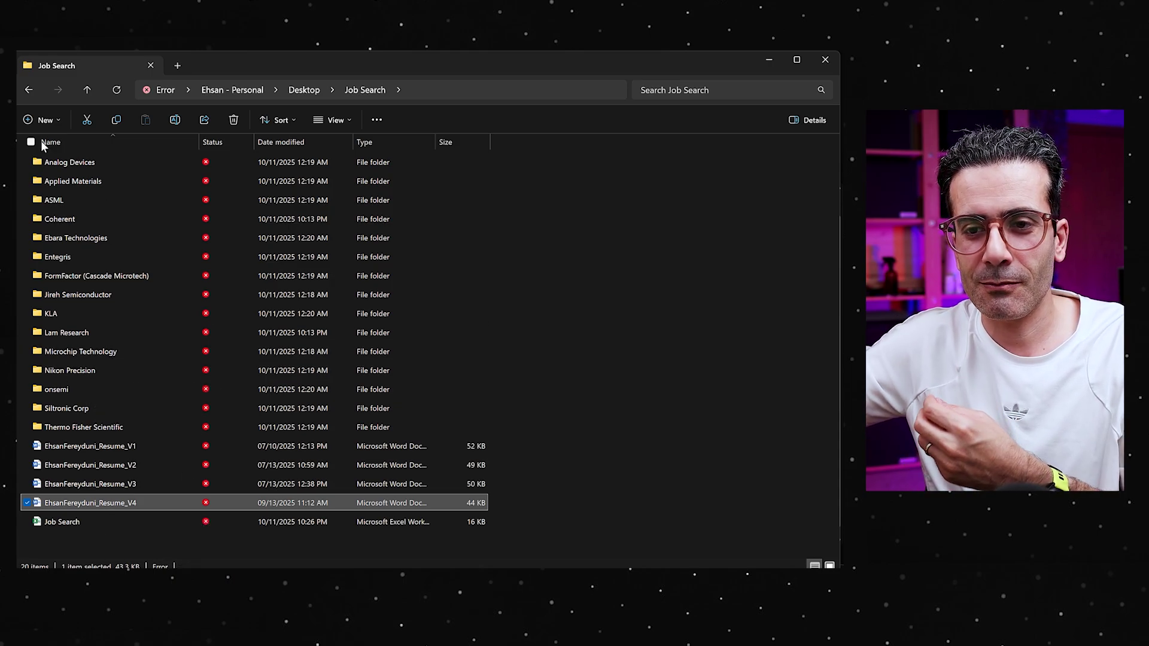
Reopen Coherent's Quality Engineer folder, highlight all of its application files together, and clear the selection.
left_click(58, 219)
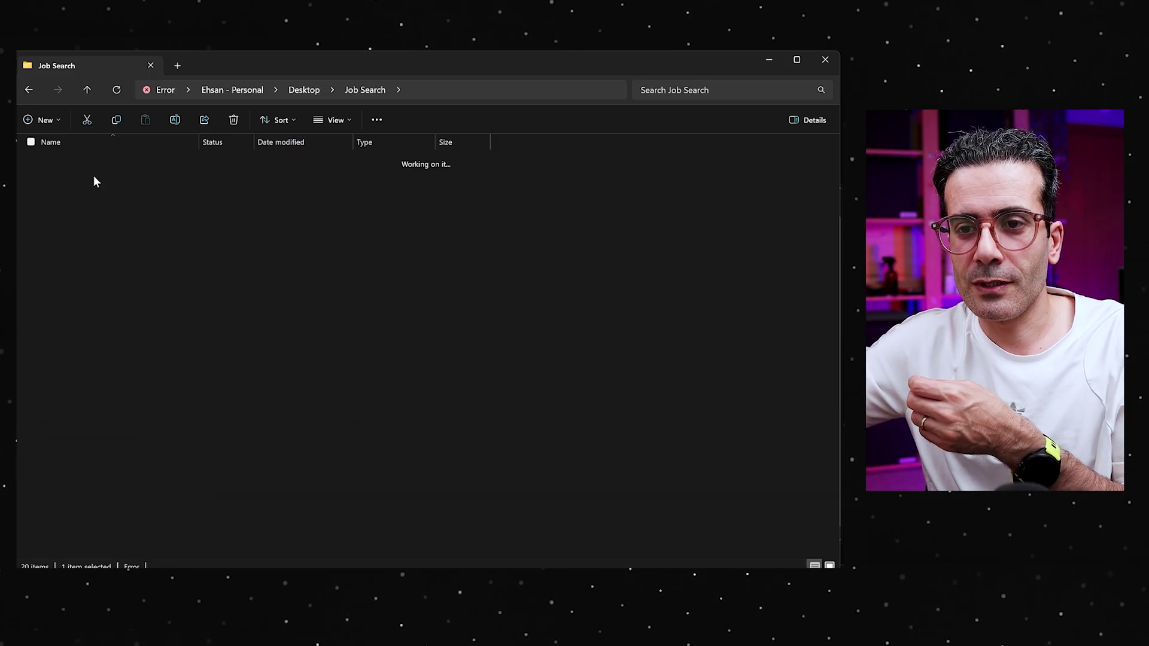
double_click(89, 162)
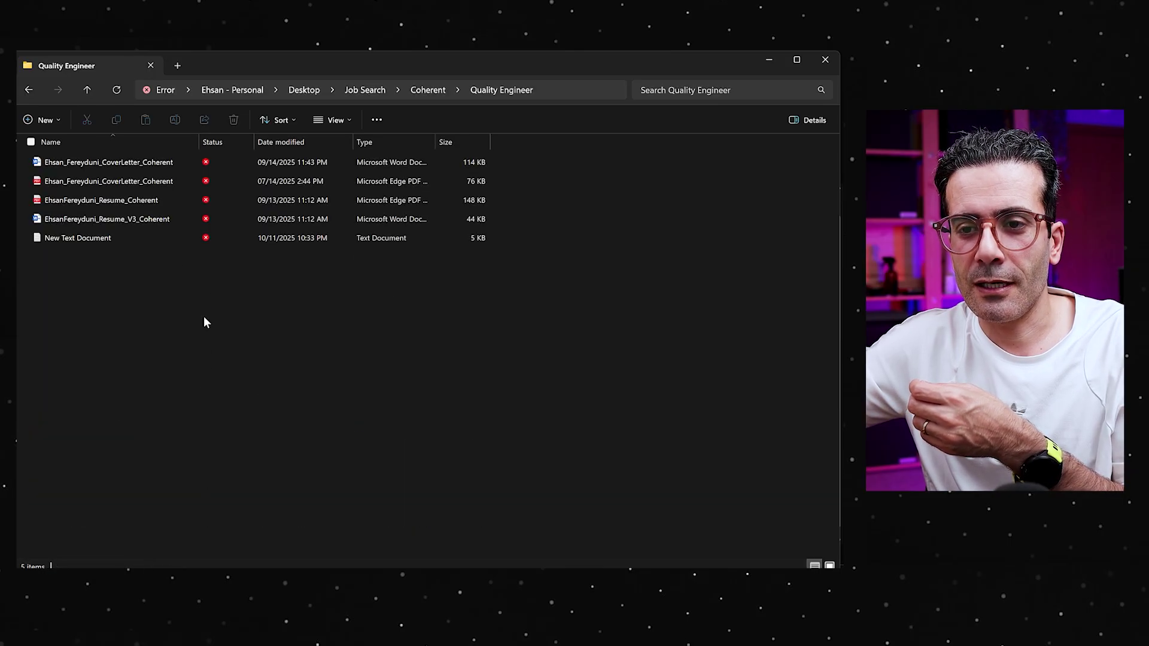
left_click_drag(220, 317, 18, 149)
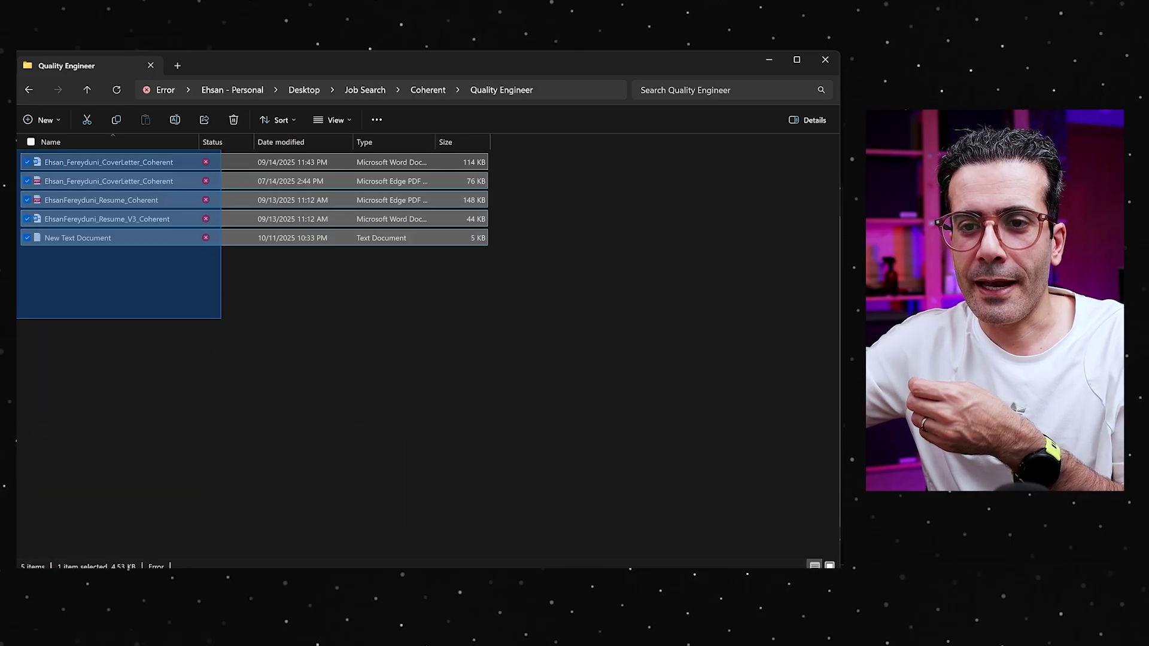
left_click(113, 335)
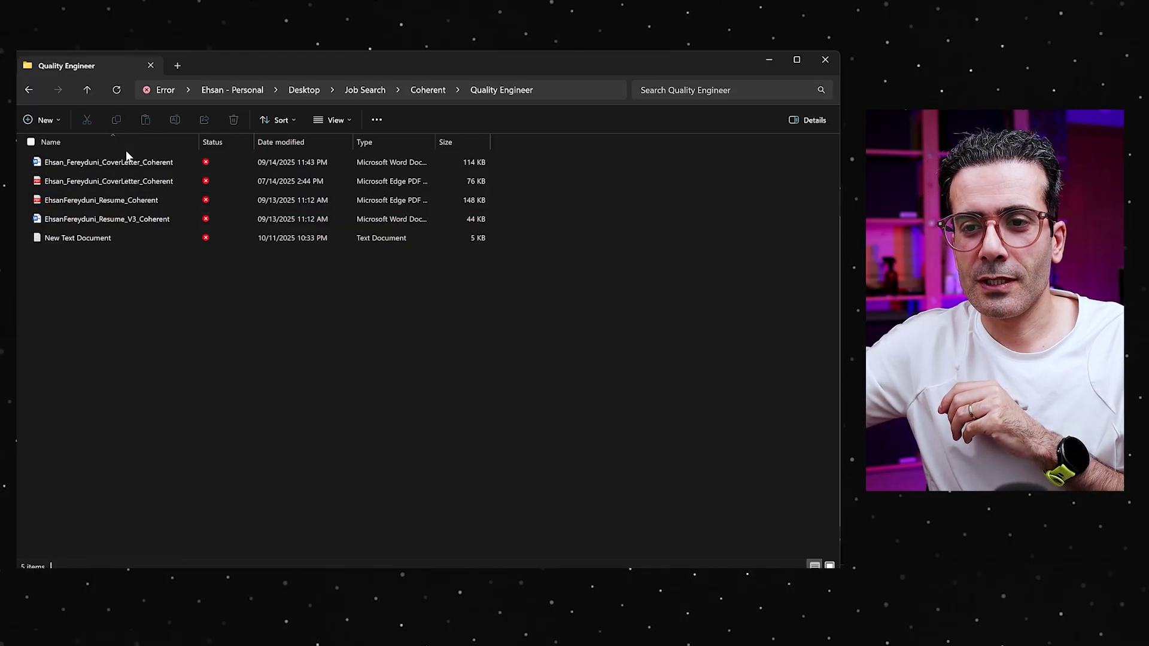
Go through the Coherent cover letter in Word and PDF, the PDF resume, and the New Text Document file.
left_click(128, 162)
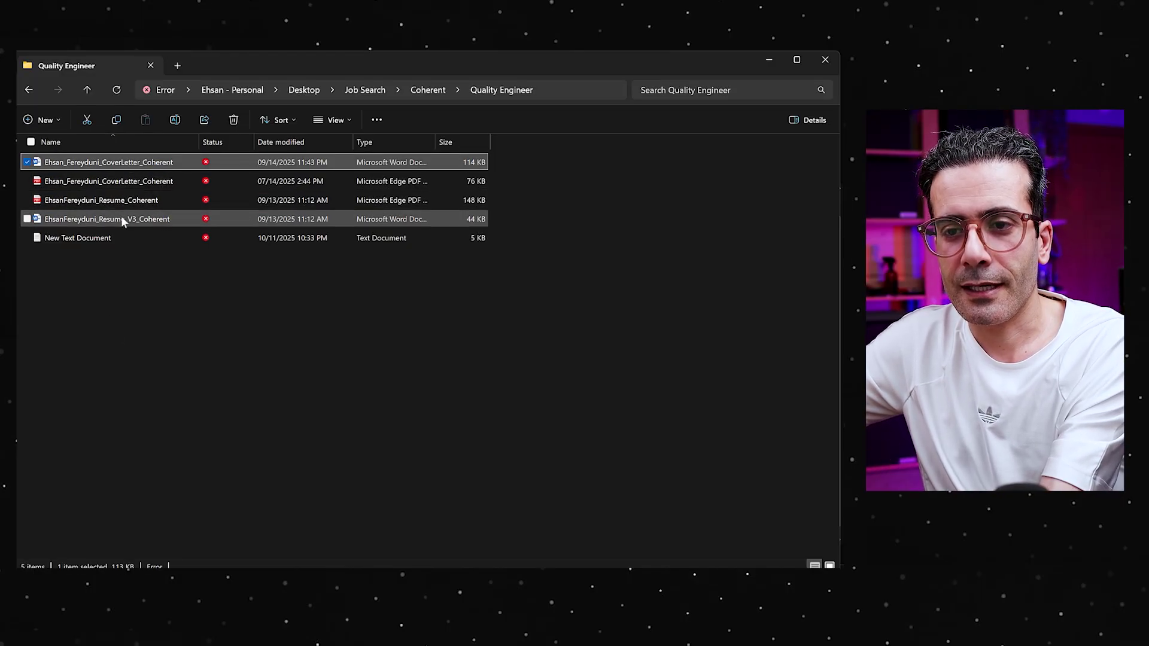
left_click(147, 183)
left_click(134, 204)
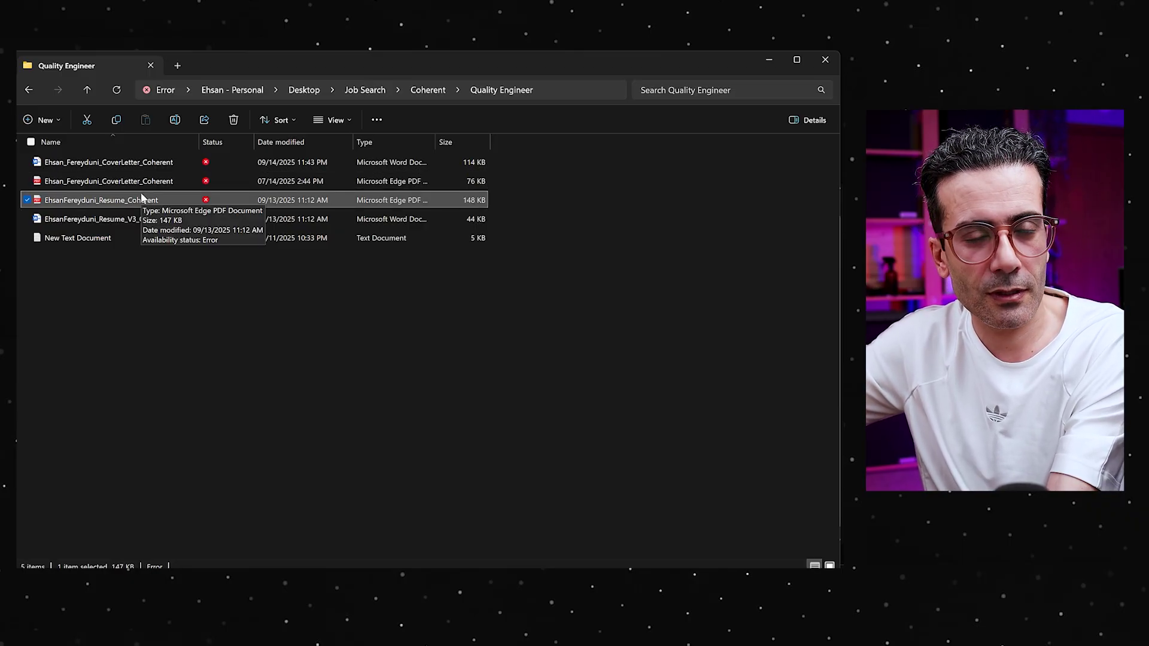
left_click(66, 245)
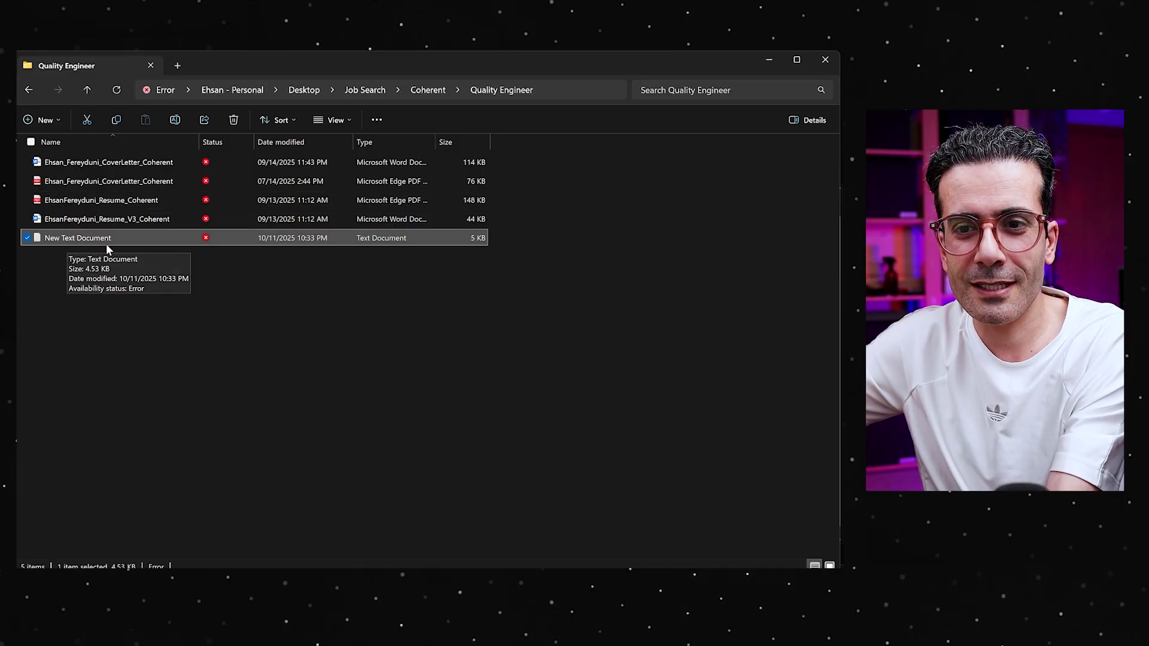
Open New Text Document in Notepad and read the saved Quality Engineer job description at an enlarged text size.
double_click(185, 242)
scroll(285, 274, "up", 7, "ctrl")
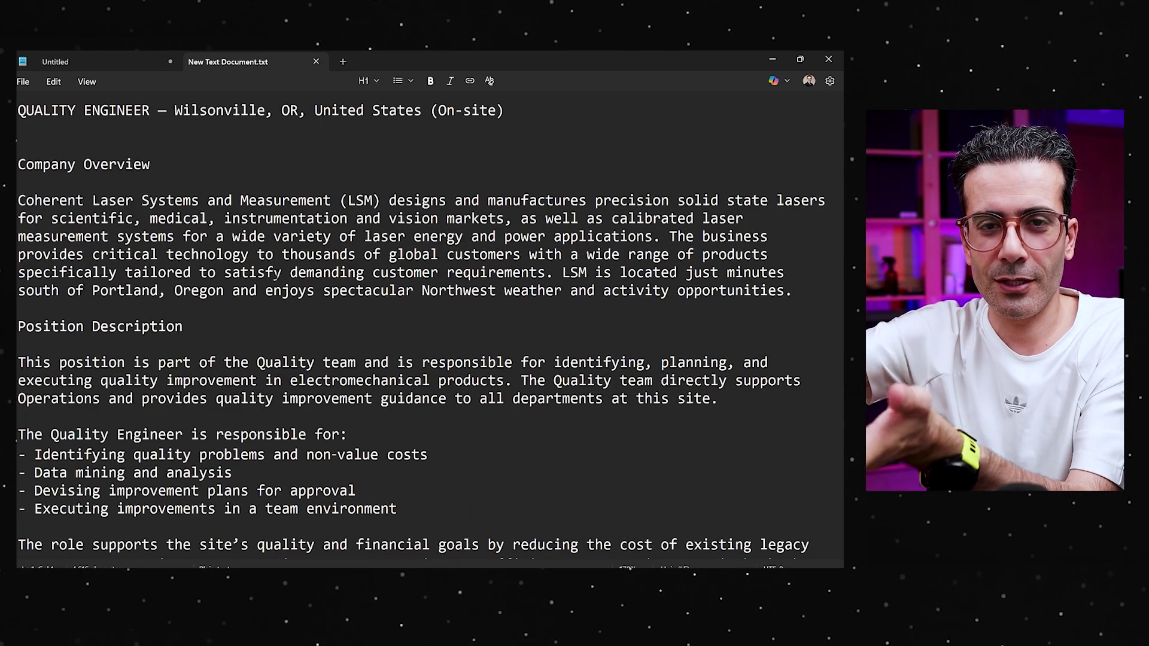
scroll(284, 274, "down", 1, "ctrl")
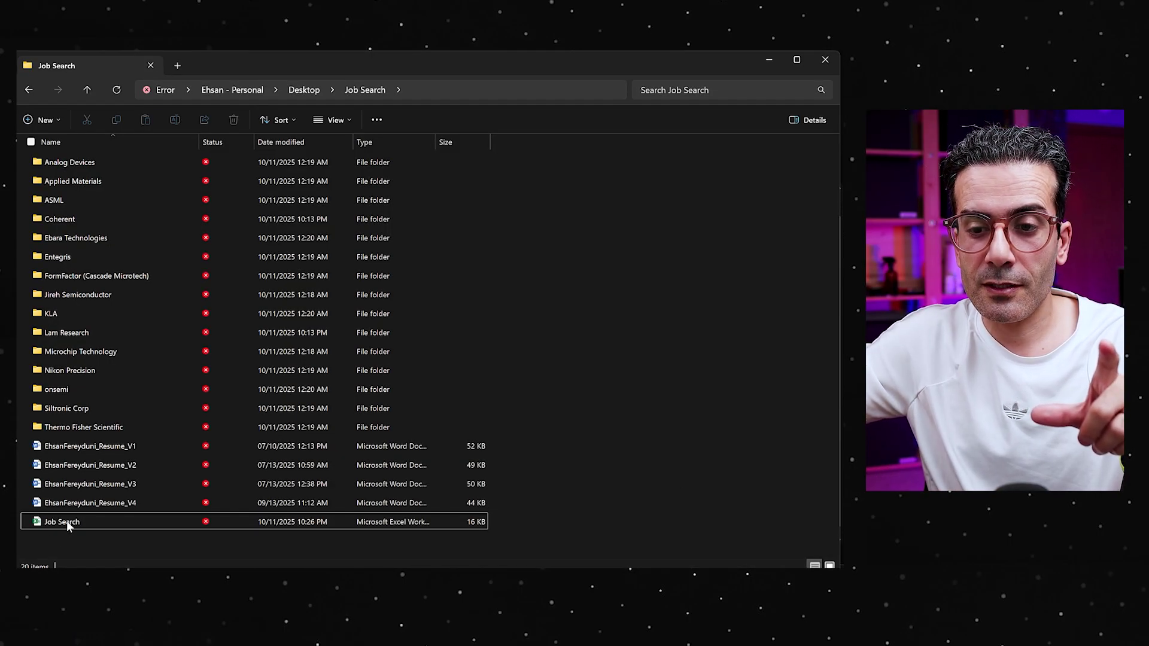
Select the Job Search workbook in the main Job Search folder.
left_click(120, 522)
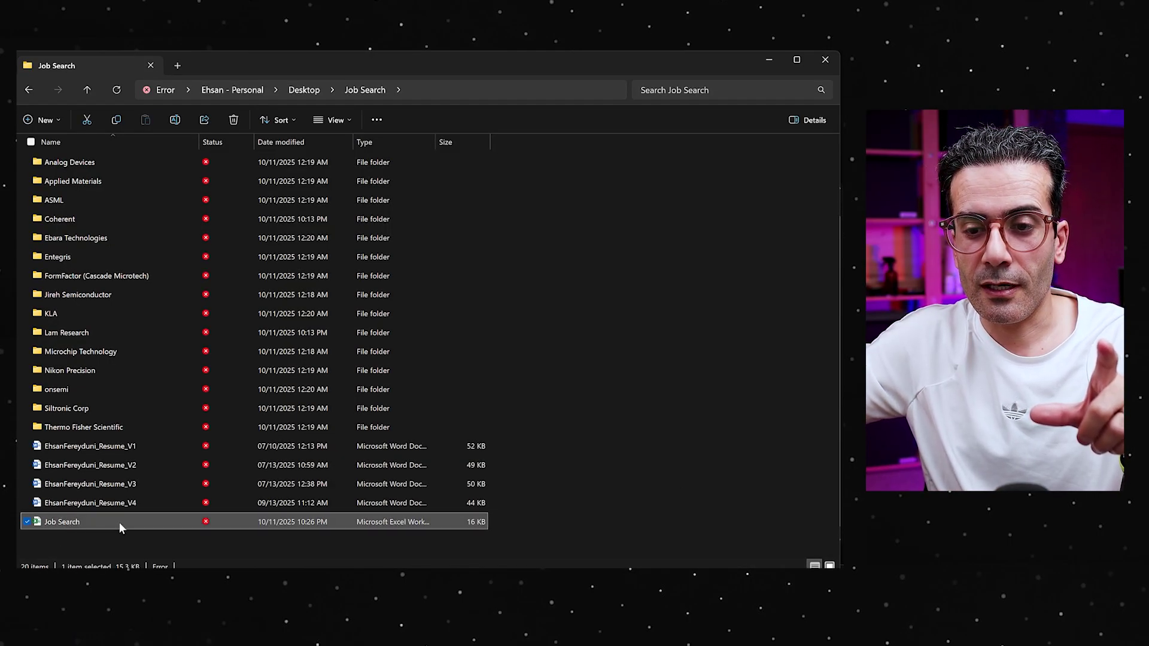